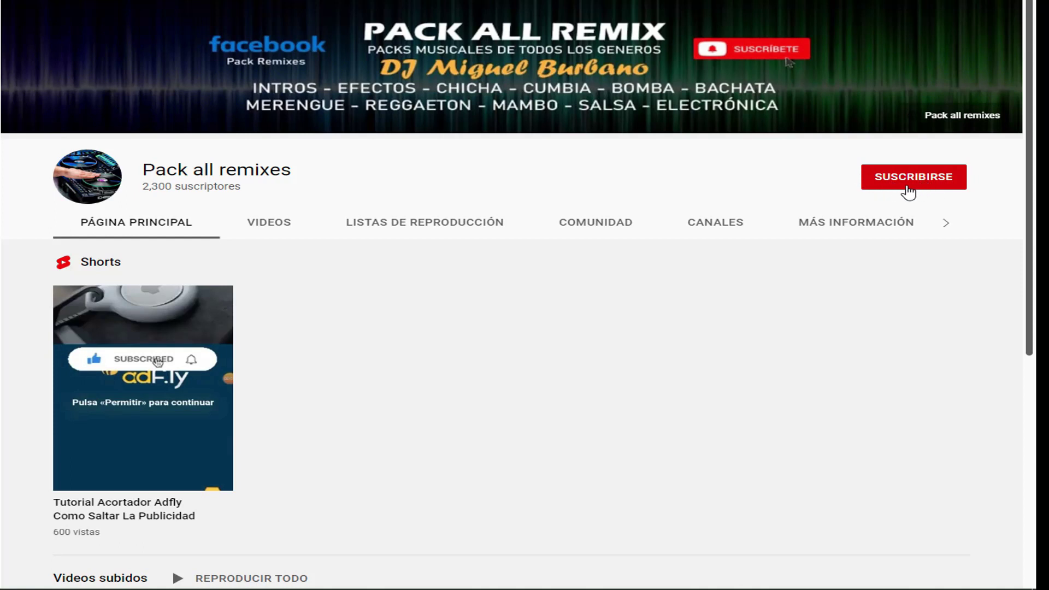
Step: Subscribe to the Pack all remixes channel and set its notifications to Todas
left_click(907, 185)
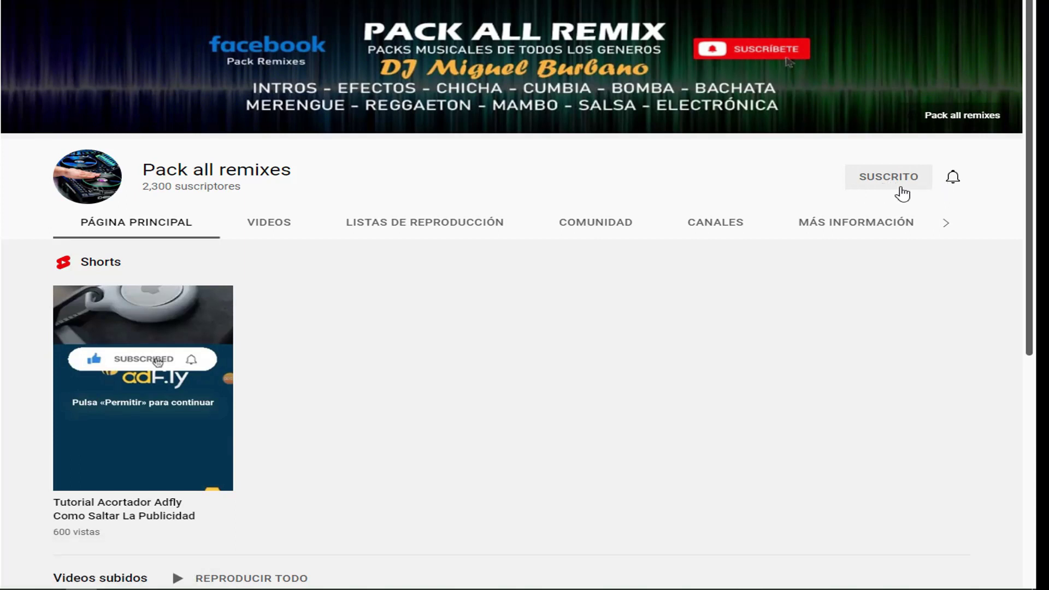
left_click(954, 180)
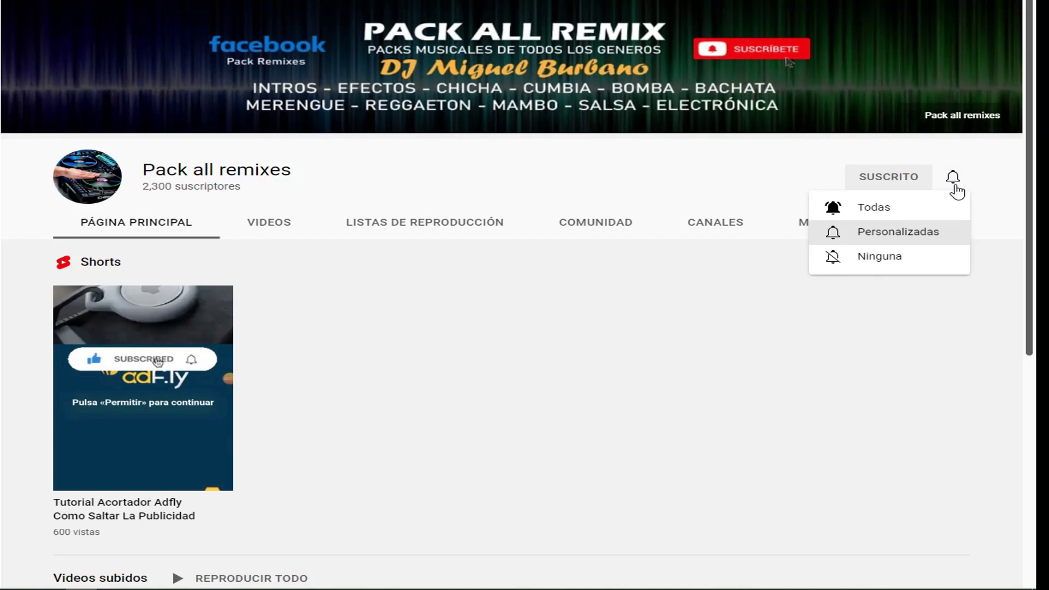
left_click(844, 215)
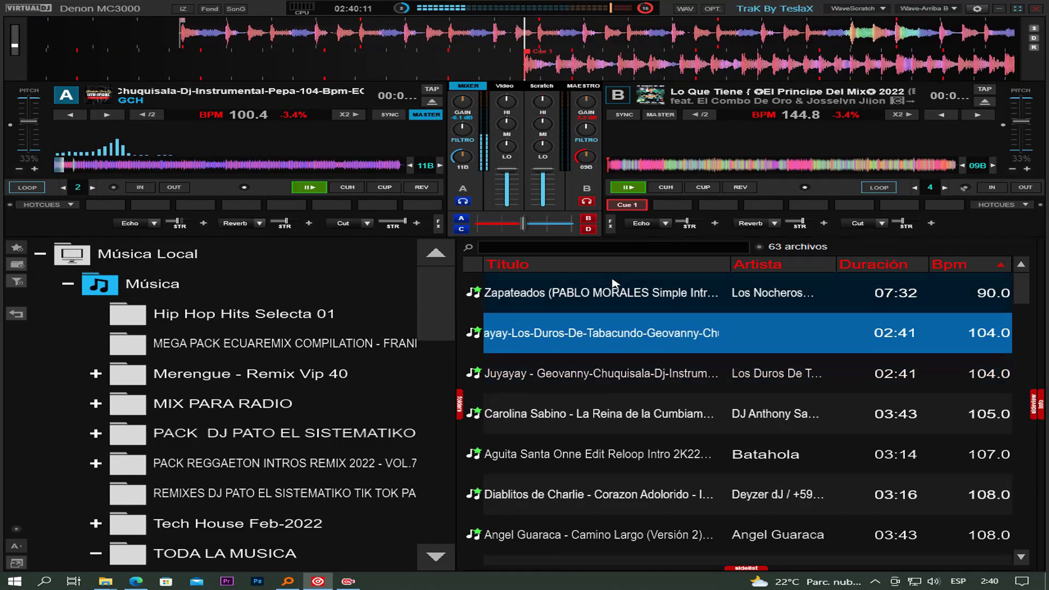
Step: Load the 90 BPM Zapateados track onto deck B and jump to a later part of deck A's track
left_click_drag(602, 302, 735, 156)
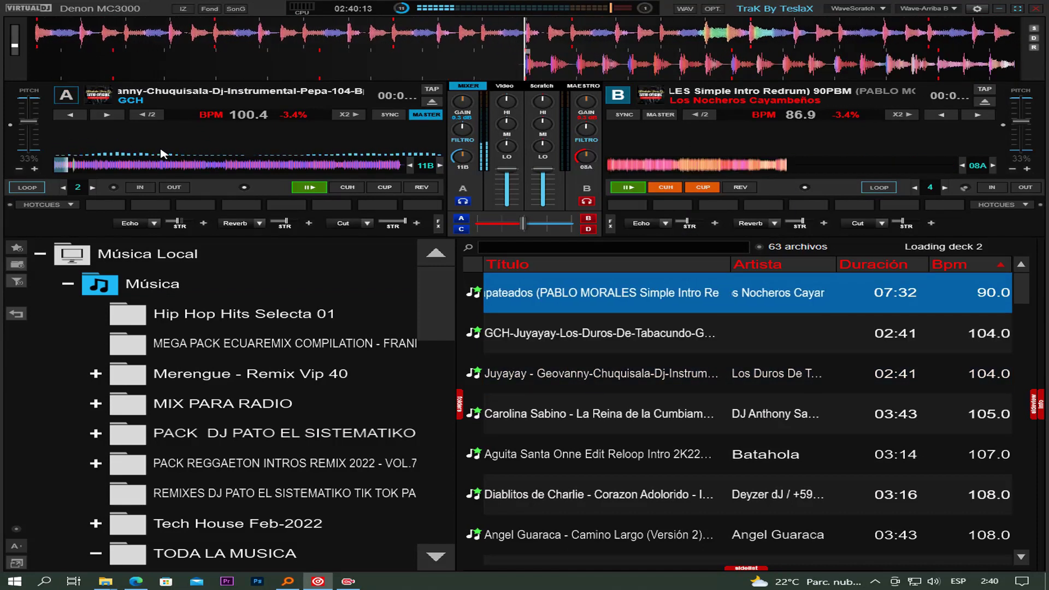
left_click(209, 169)
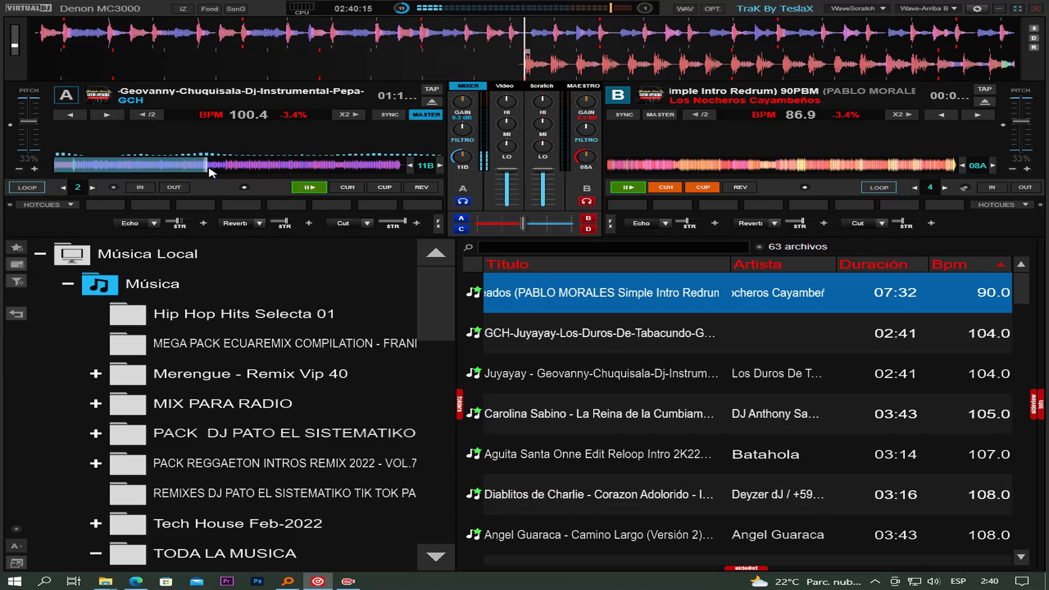
left_click(310, 187)
Step: Reset the pitch of both decks to 0% and jump through later parts of Zapateados on deck B
left_click(10, 125)
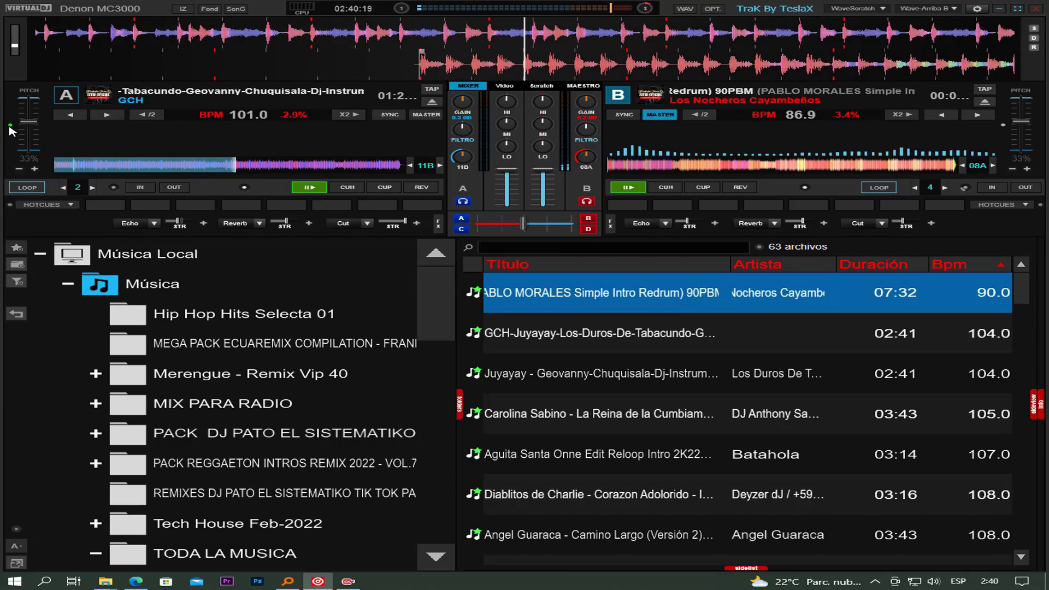
left_click(1003, 125)
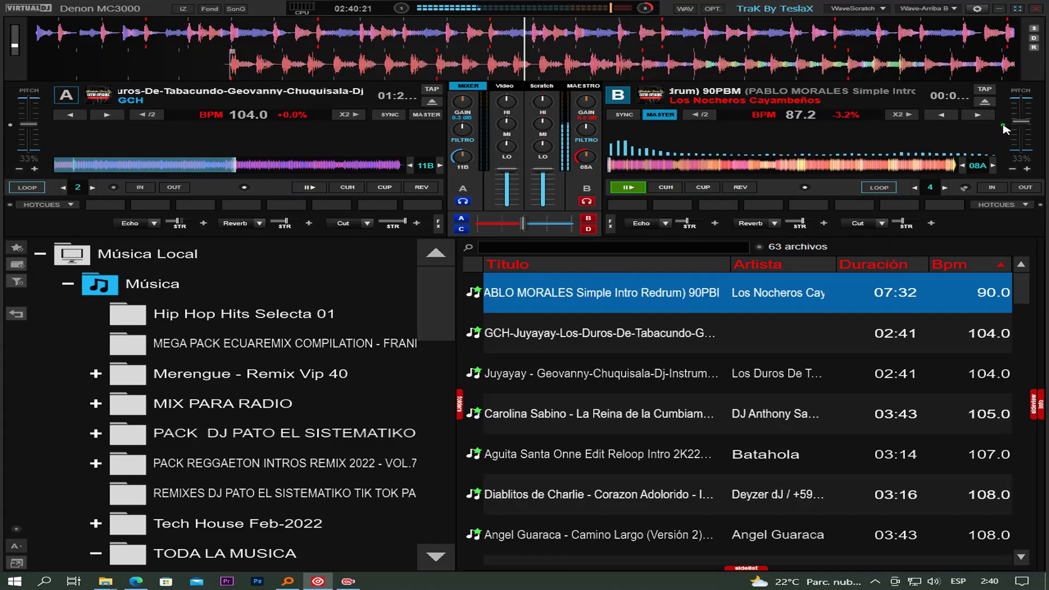
left_click(735, 166)
left_click(824, 166)
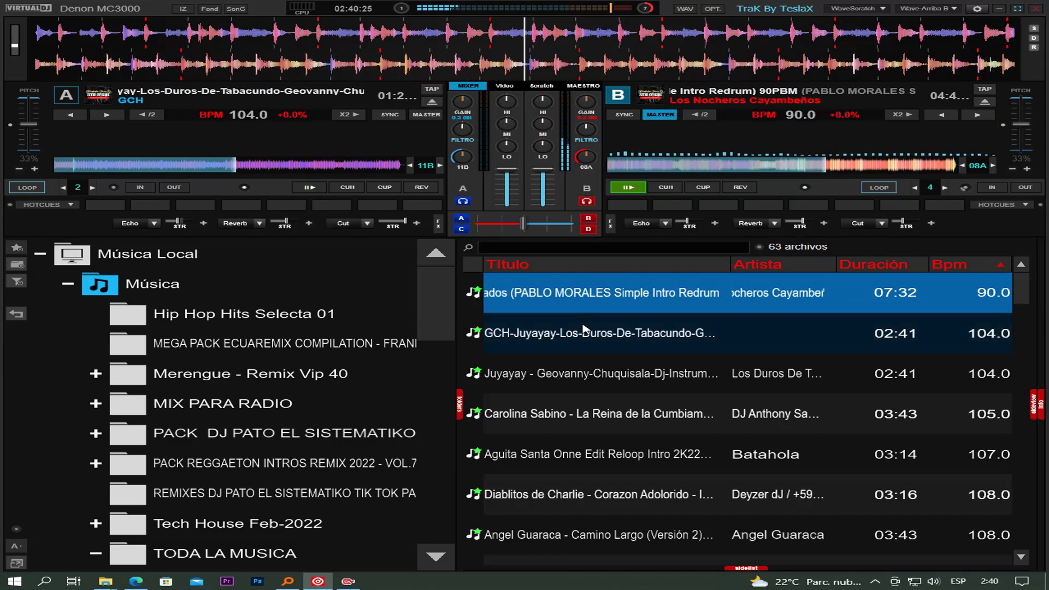
Step: Load Juyayay by Los Duros De Tabacundo onto deck B and preview different parts of the GCH version on deck A
key("Down")
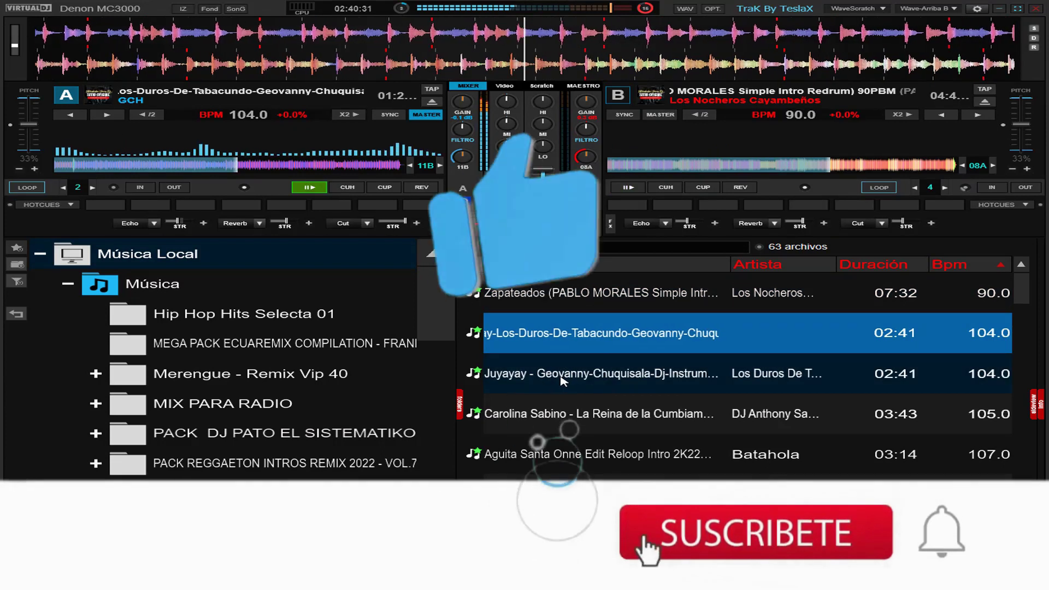
double_click(579, 381)
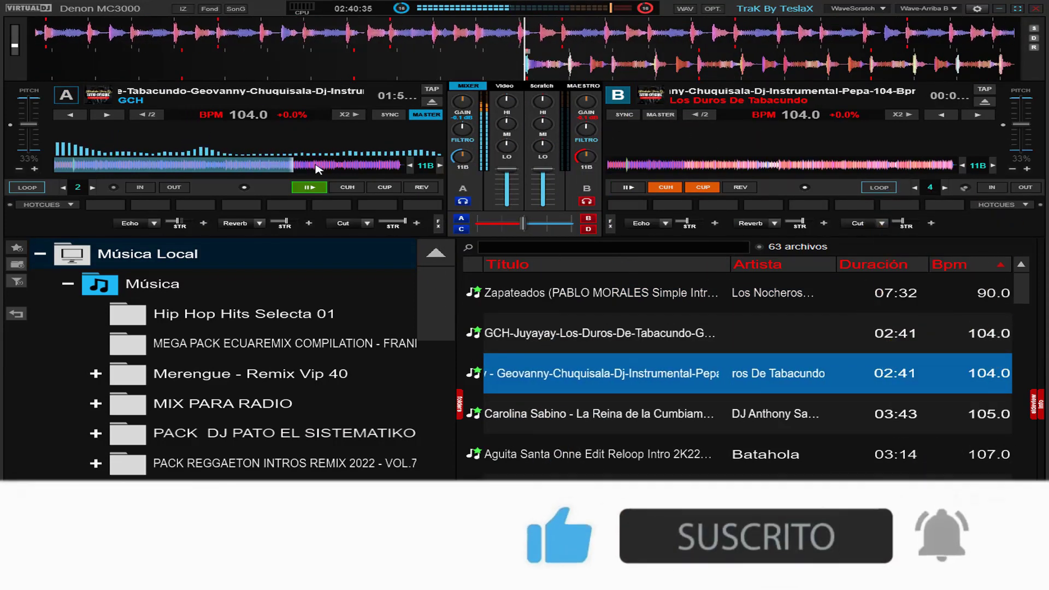
left_click(90, 166)
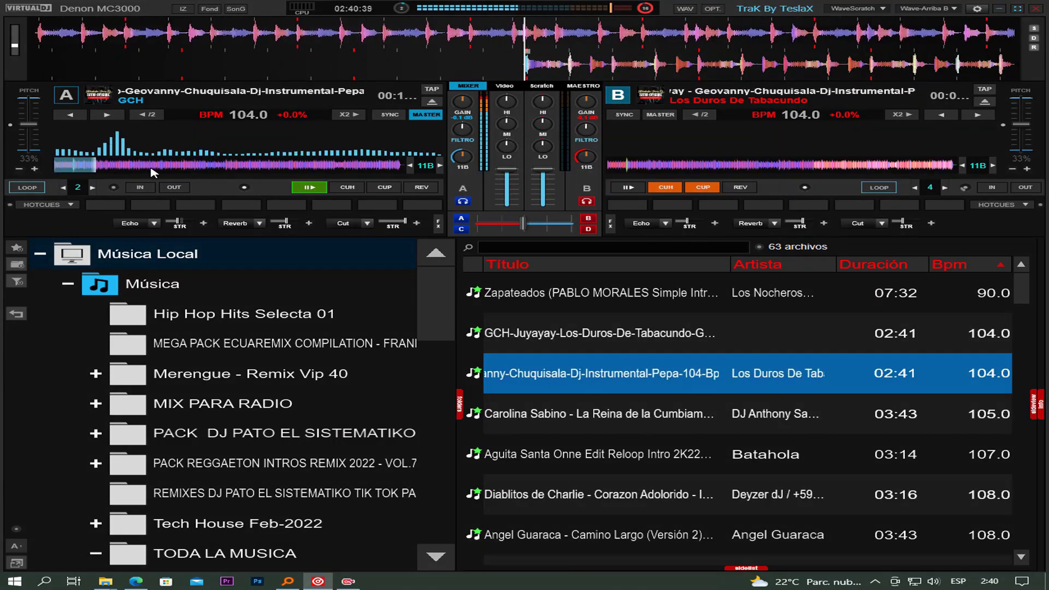
left_click(187, 165)
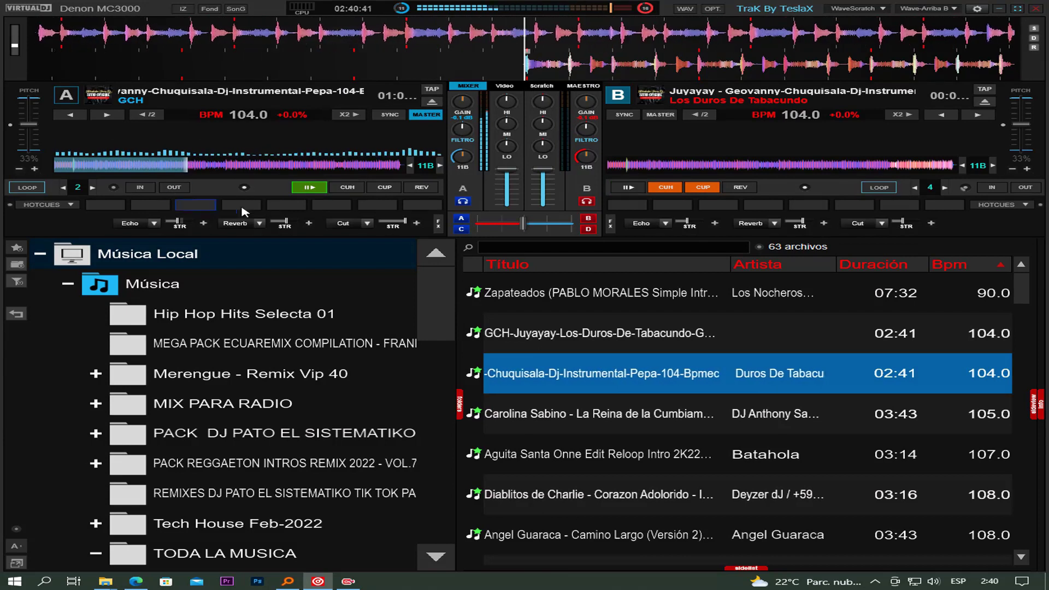
Step: Load the Carolina Sabino track onto deck A and replace it with the 108 BPM Diablitos de Charlie - Corazon Adolorido
left_click(308, 192)
left_click_drag(593, 424, 261, 148)
scroll(577, 342, "down", 2)
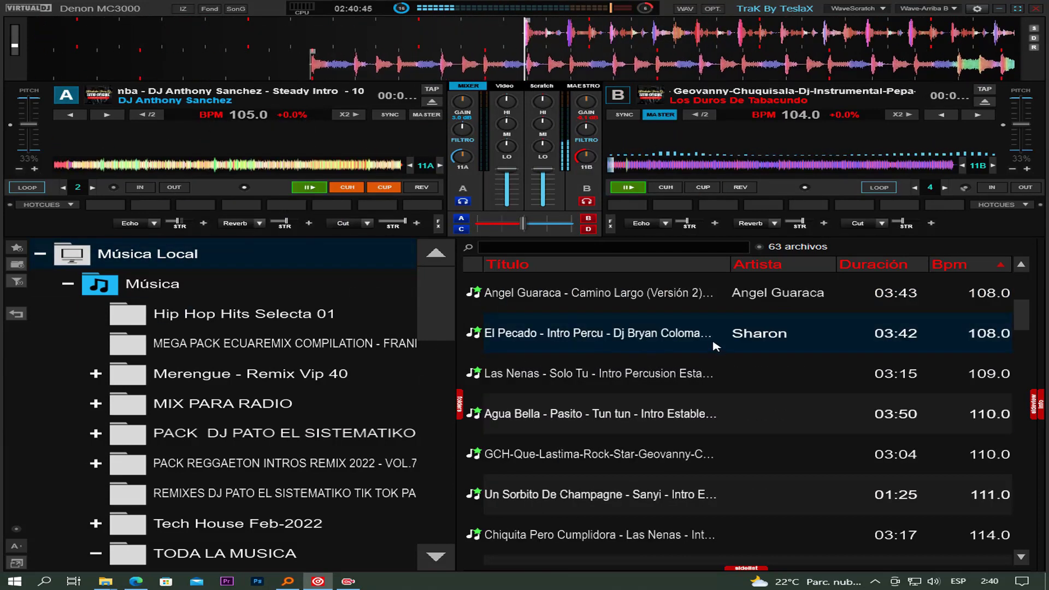
scroll(717, 343, "up", 1)
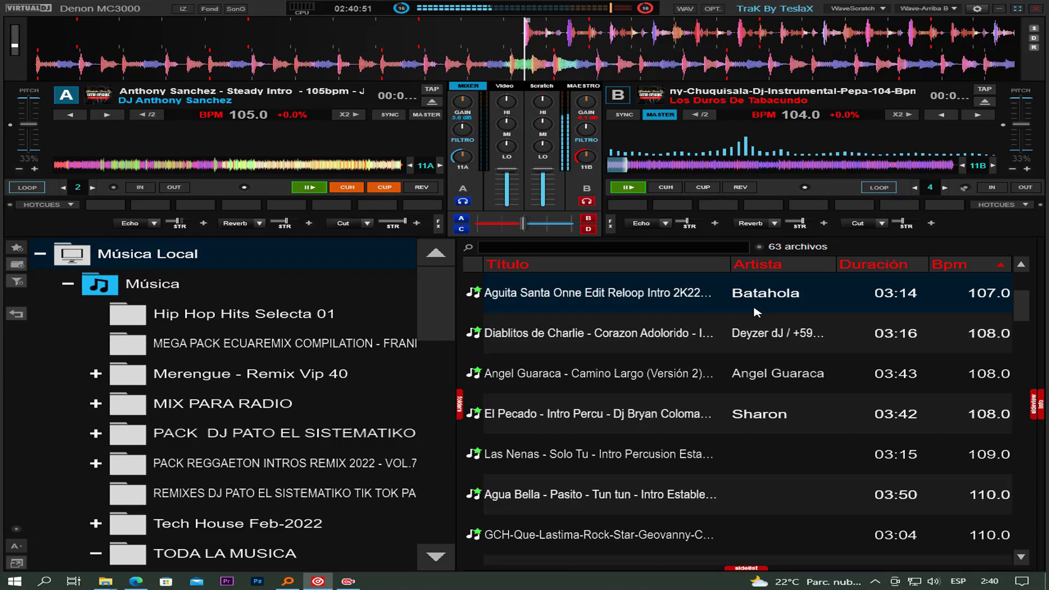
scroll(757, 312, "up", 1)
left_click(574, 418)
left_click_drag(574, 418, 306, 175)
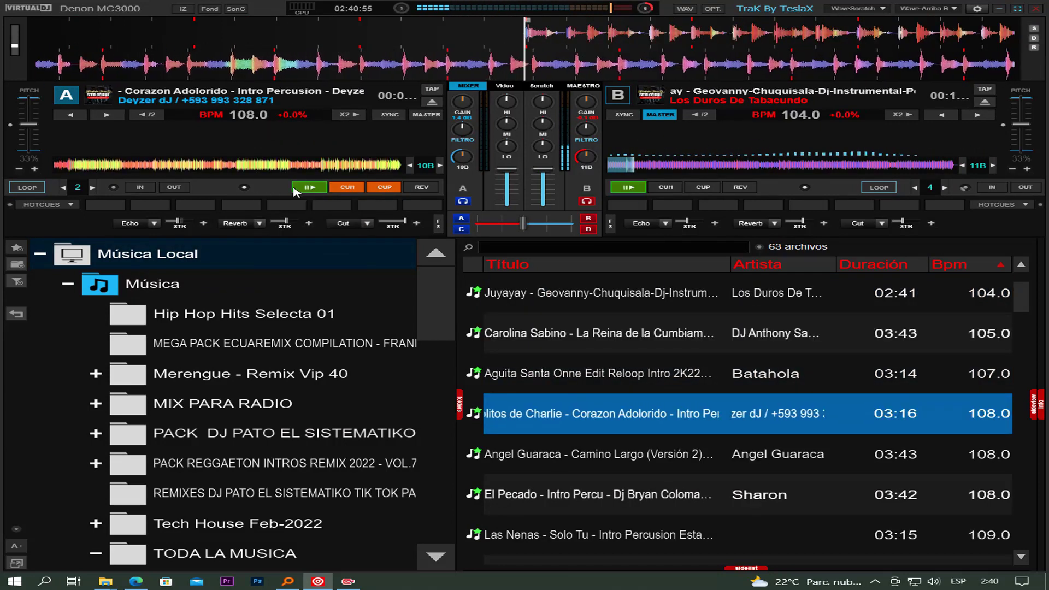
Step: Load Angel Guaraca - Camino Largo (Versión 2) onto deck B and preview two parts of Corazon Adolorido on deck A
left_click_drag(574, 454, 714, 165)
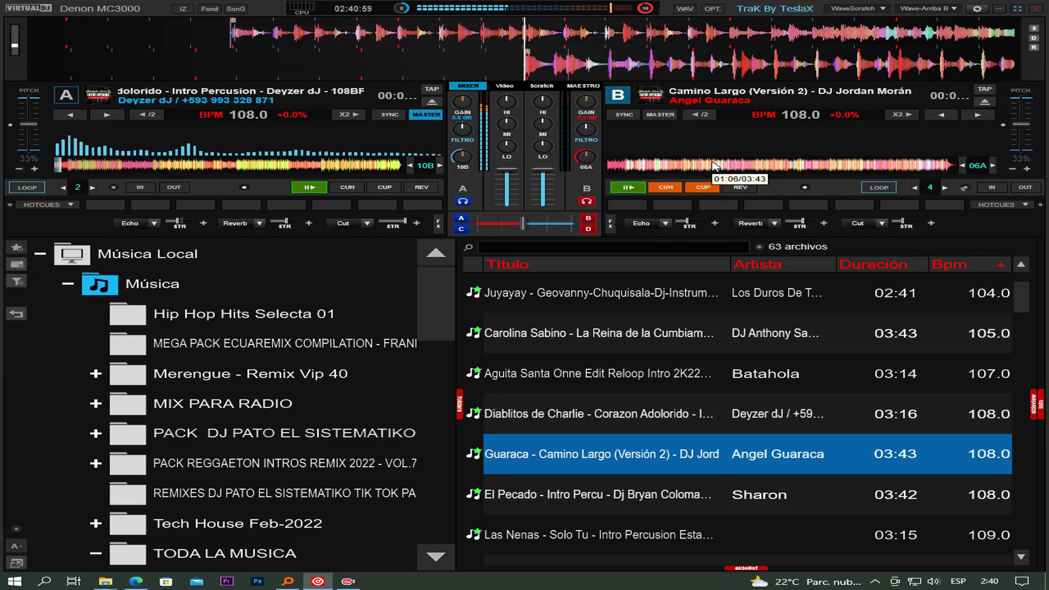
left_click(95, 166)
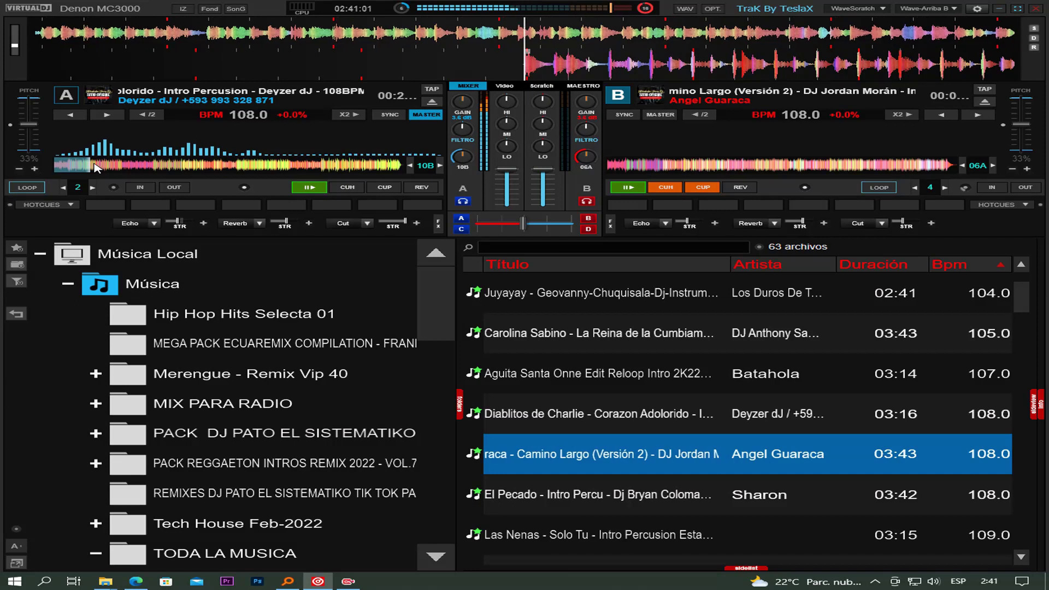
left_click(264, 167)
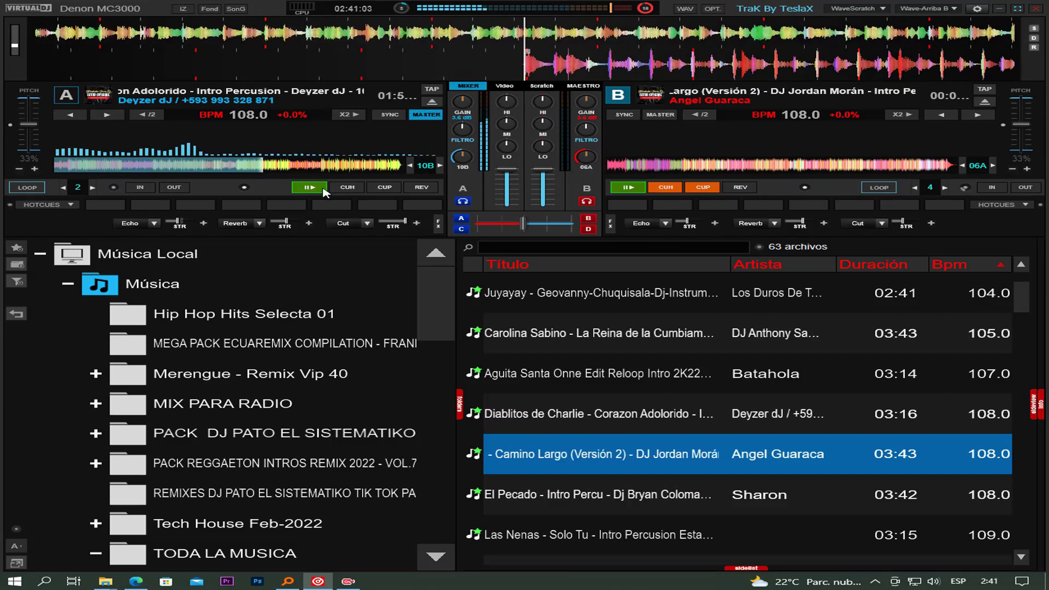
Step: Load El Pecado - Intro Percu by Sharon onto deck A and jump past the middle of Camino Largo on deck B
key("space")
left_click_drag(590, 501, 225, 150)
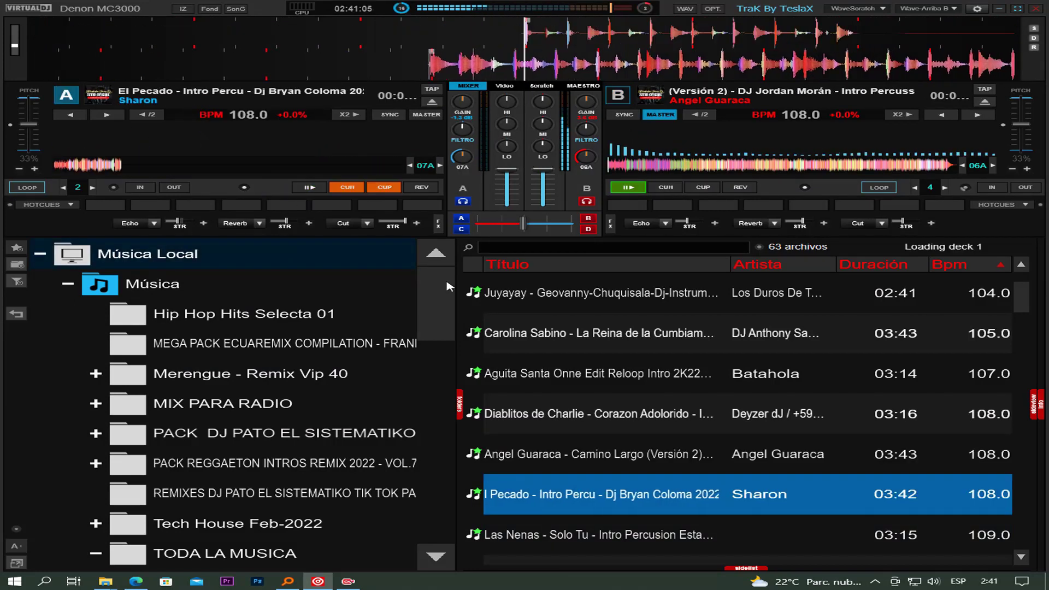
scroll(581, 405, "down", 2)
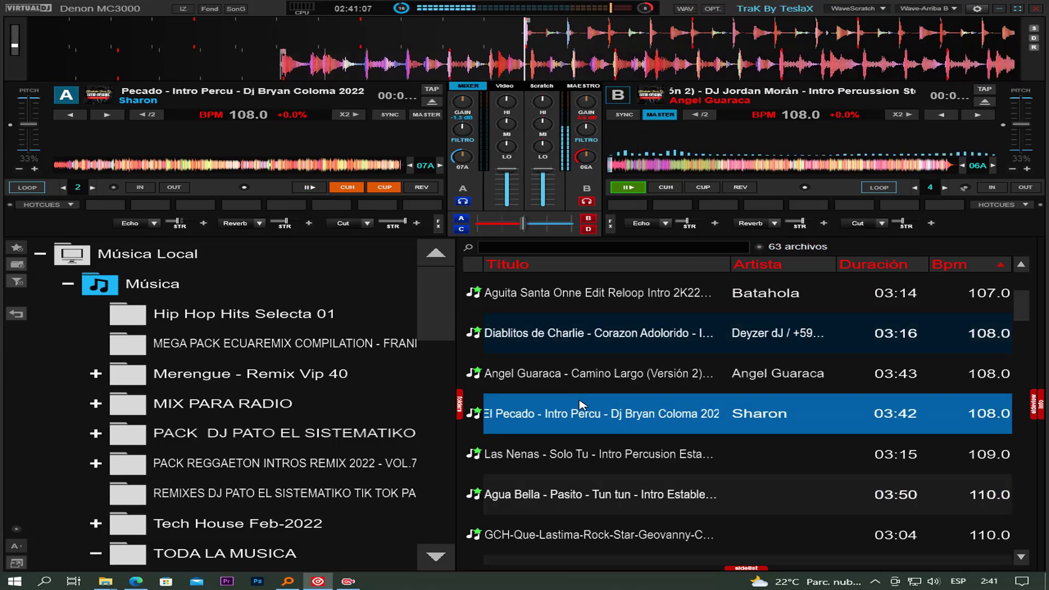
left_click(825, 165)
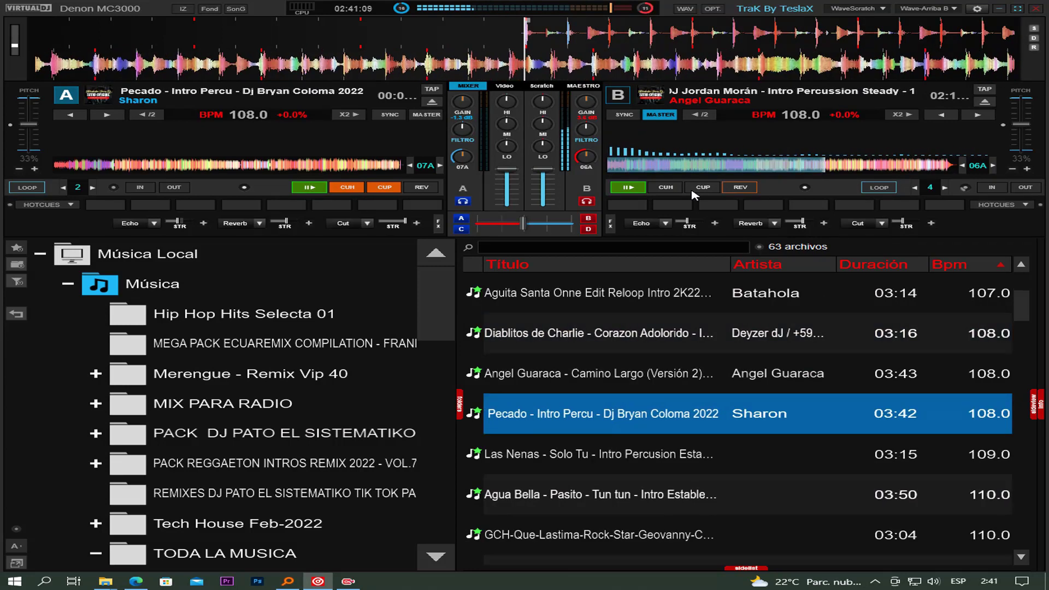
Step: Load Las Nenas - Solo Tu onto deck B and preview later parts of El Pecado on deck A
left_click(628, 187)
double_click(548, 454)
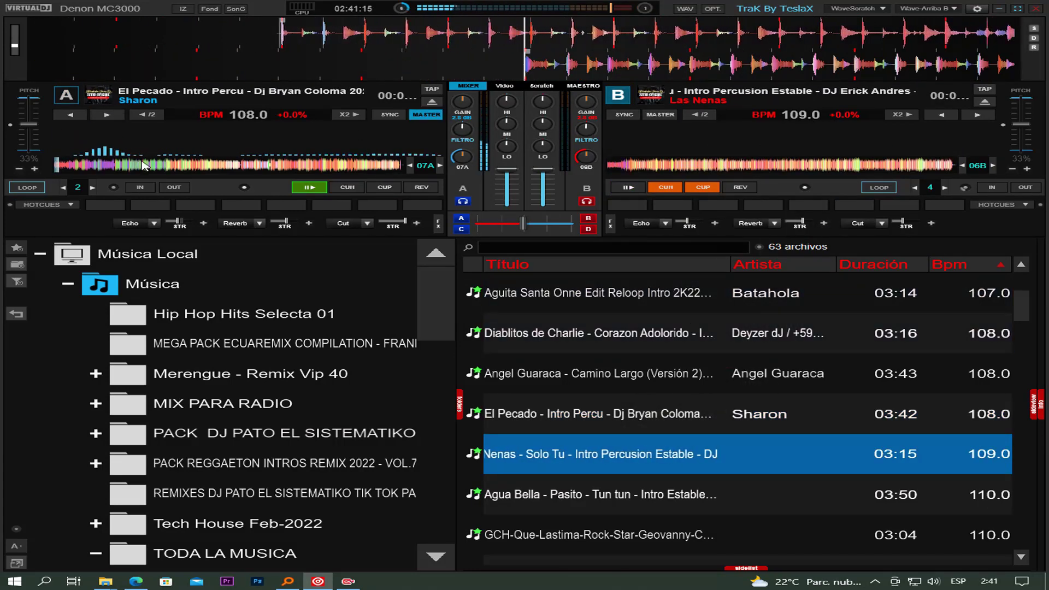
left_click(243, 165)
left_click(294, 165)
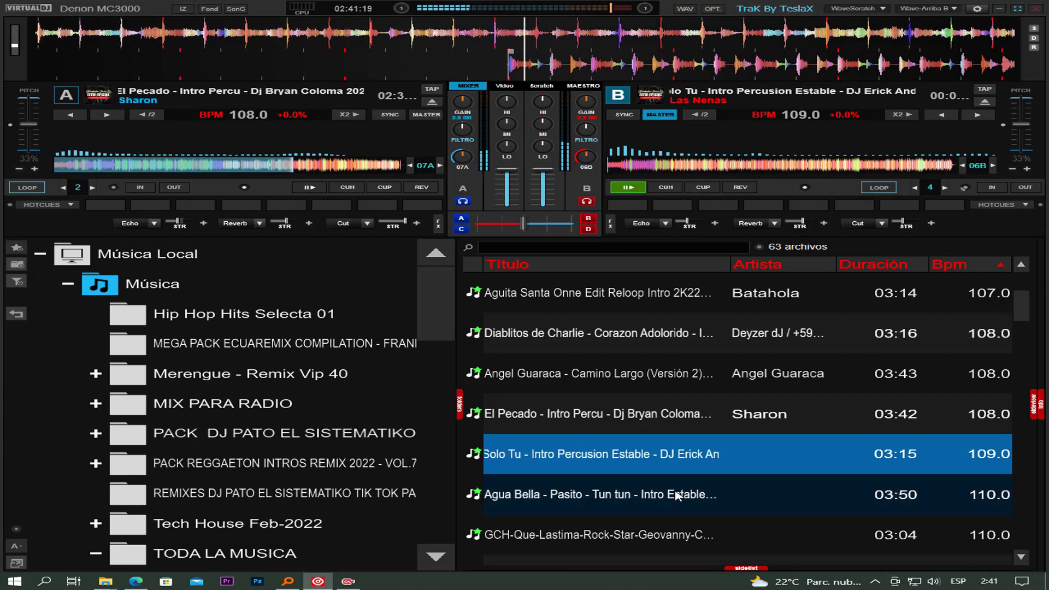
Step: Load Agua Bella - Pasito Tun tun onto deck A and play it
scroll(599, 446, "down", 2)
left_click_drag(593, 417, 278, 134)
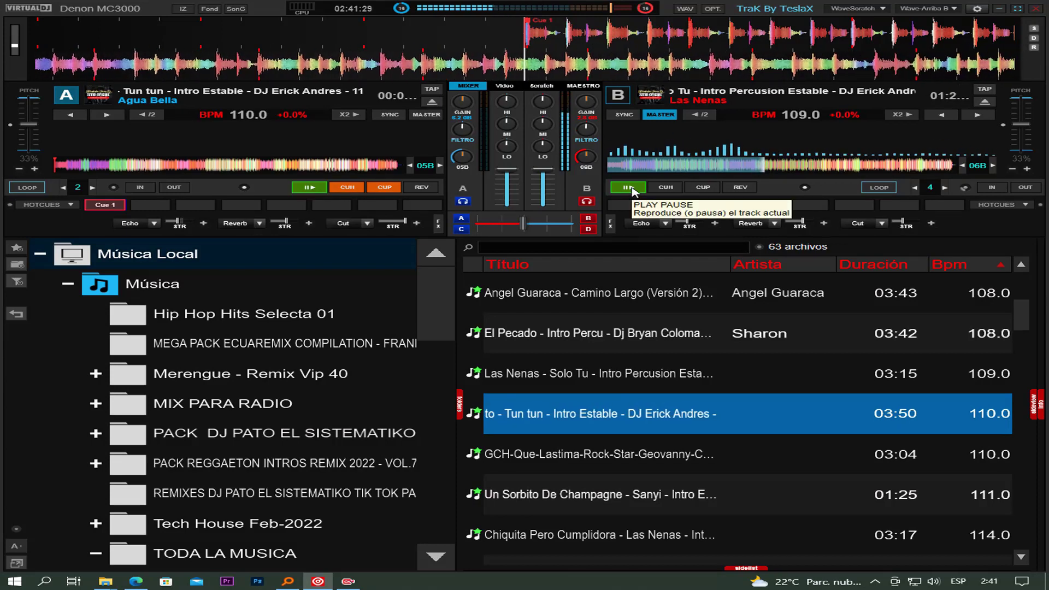
key("space")
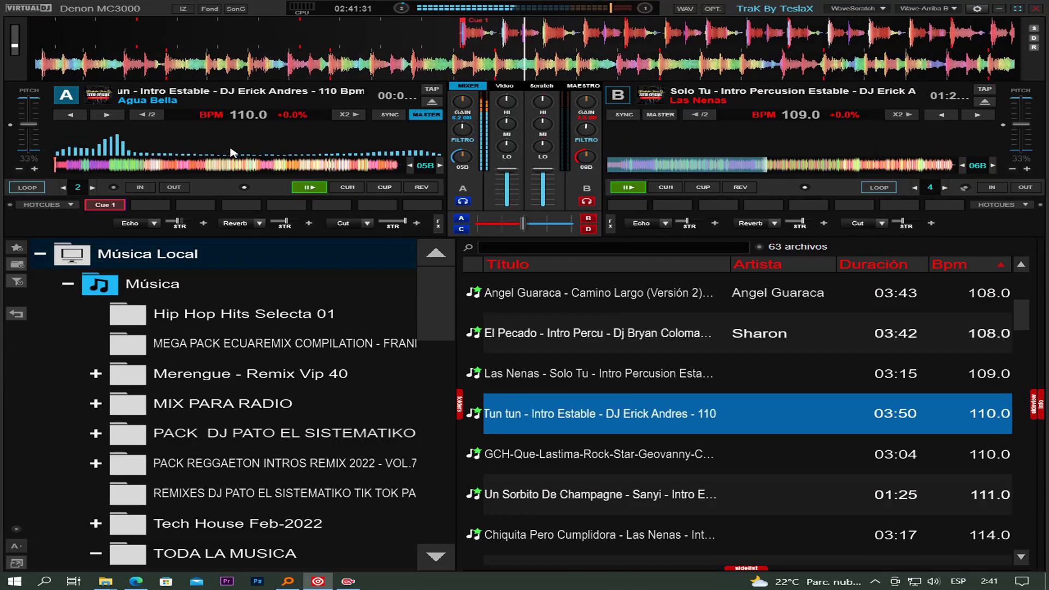
Step: Preview Pasito Tun tun further in on deck A and load GCH-Que-Lastima-Rock-Star onto deck B
left_click(128, 165)
left_click_drag(548, 450, 786, 142)
left_click(309, 188)
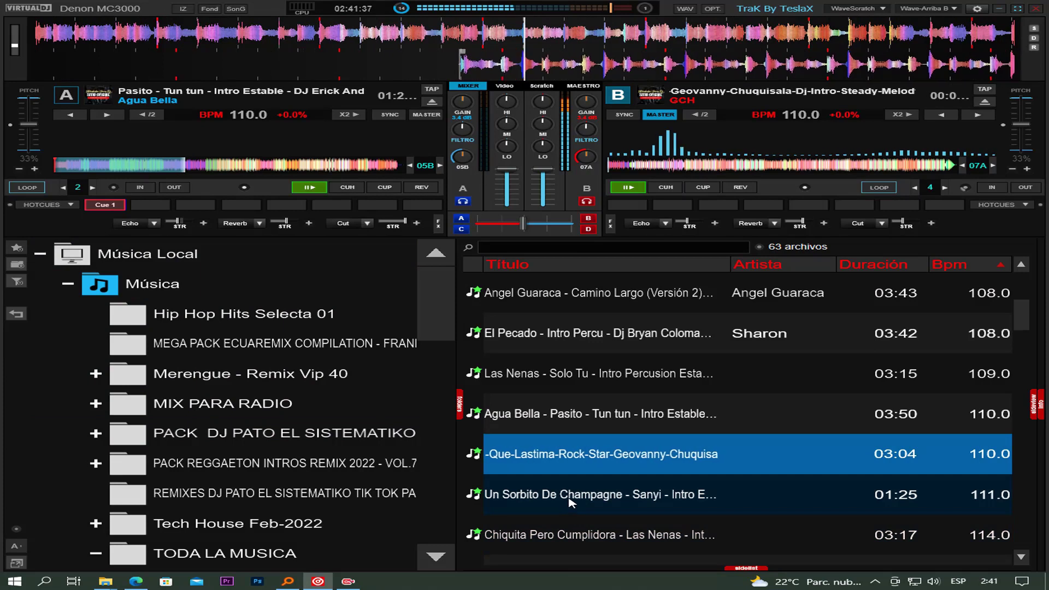
Step: Load Un Sorbito De Champagne onto deck A and preview several parts of Que-Lastima-Rock-Star on deck B
key("Down")
key("Left")
scroll(604, 420, "down", 2)
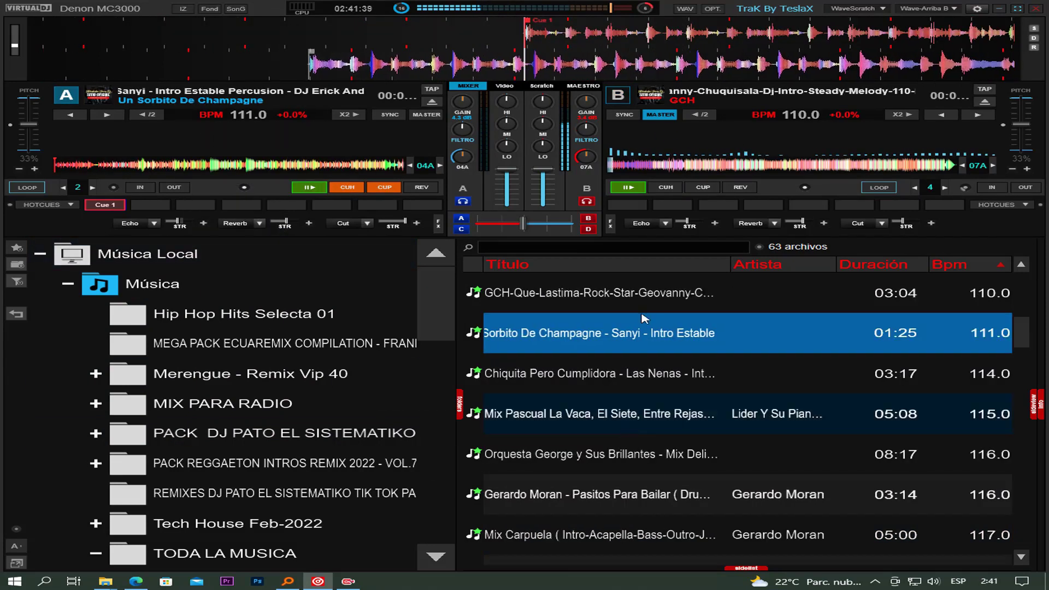
left_click(686, 166)
left_click(793, 167)
left_click(840, 167)
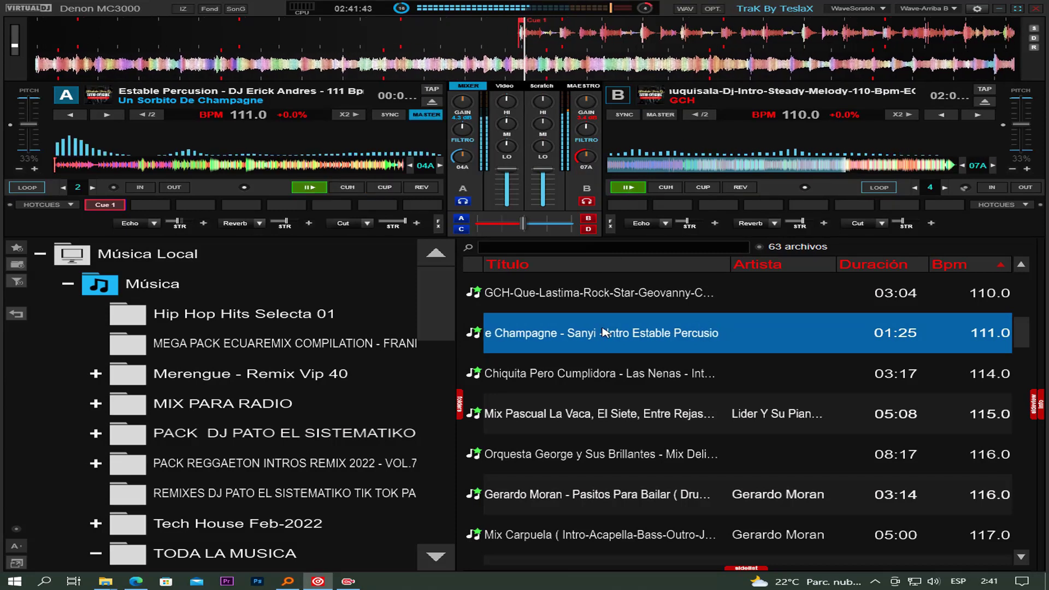
Step: Load Chiquita Pero Cumplidora by Las Nenas onto deck B and jump ahead in Un Sorbito De Champagne on deck A
key("Down")
left_click(817, 169)
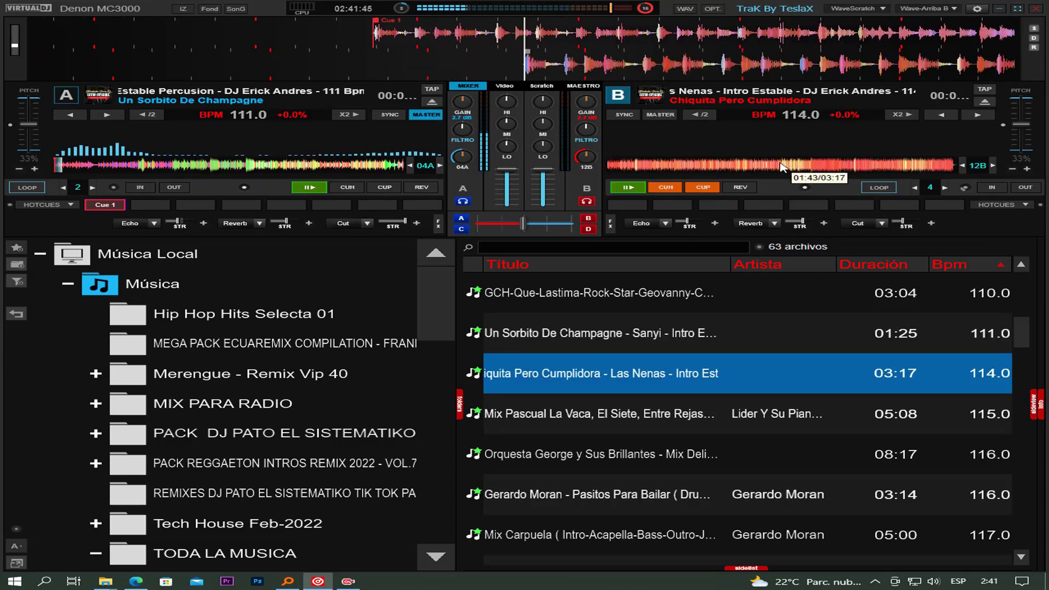
left_click(104, 165)
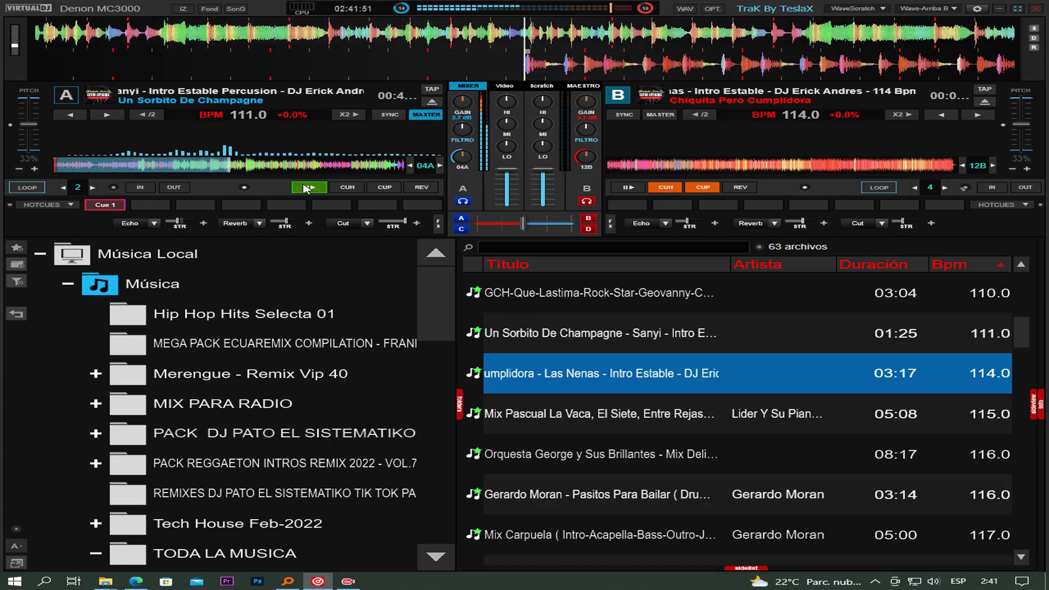
Step: Load Mix Pascual La Vaca, El Siete, Entre Rejas onto deck A and preview several parts of Chiquita Pero Cumplidora on deck B
left_click_drag(377, 414, 225, 170)
left_click(676, 166)
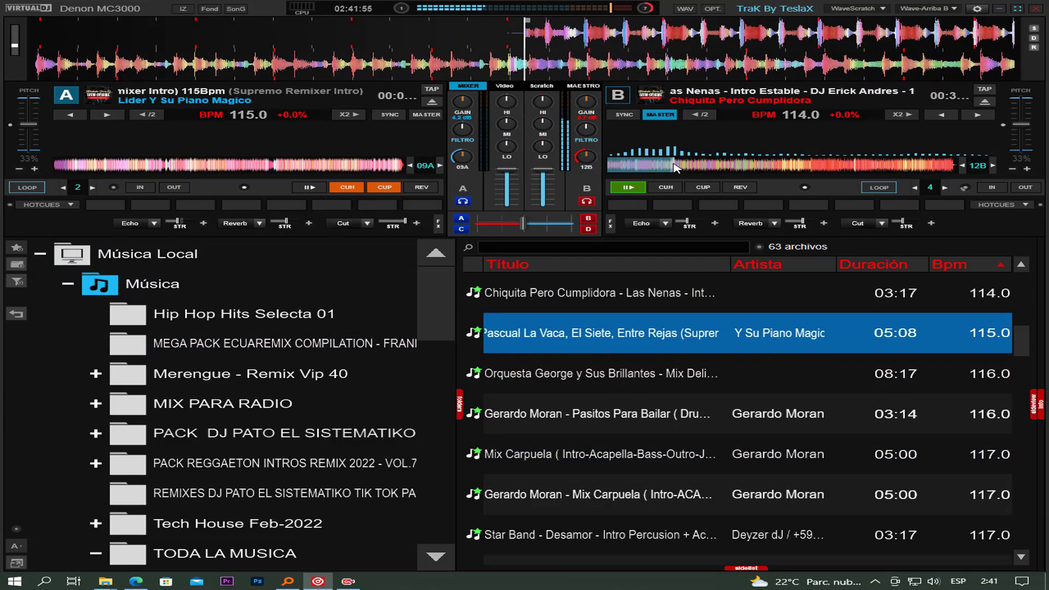
left_click(720, 166)
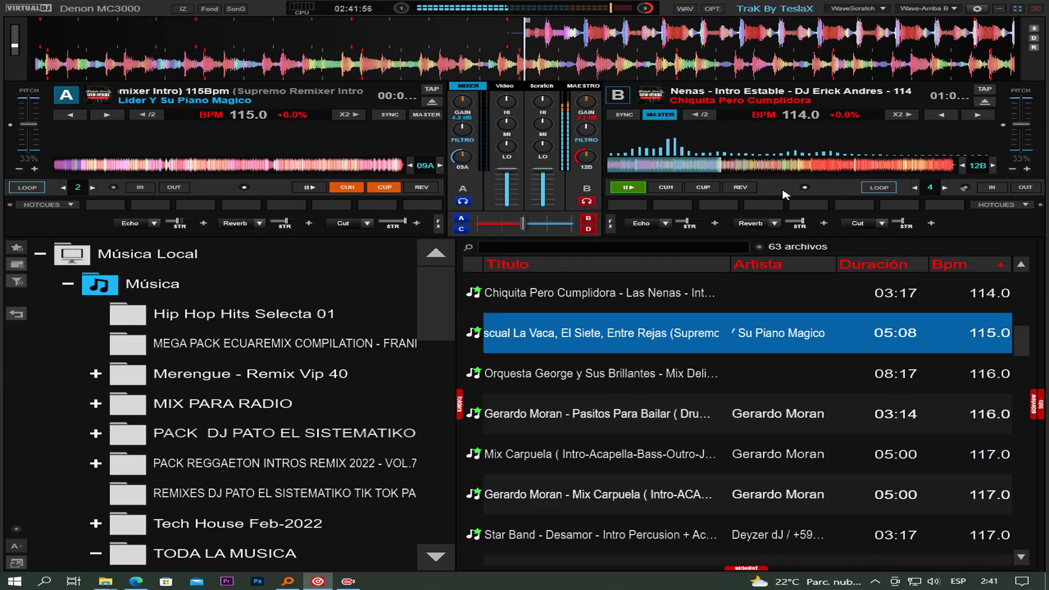
left_click(834, 170)
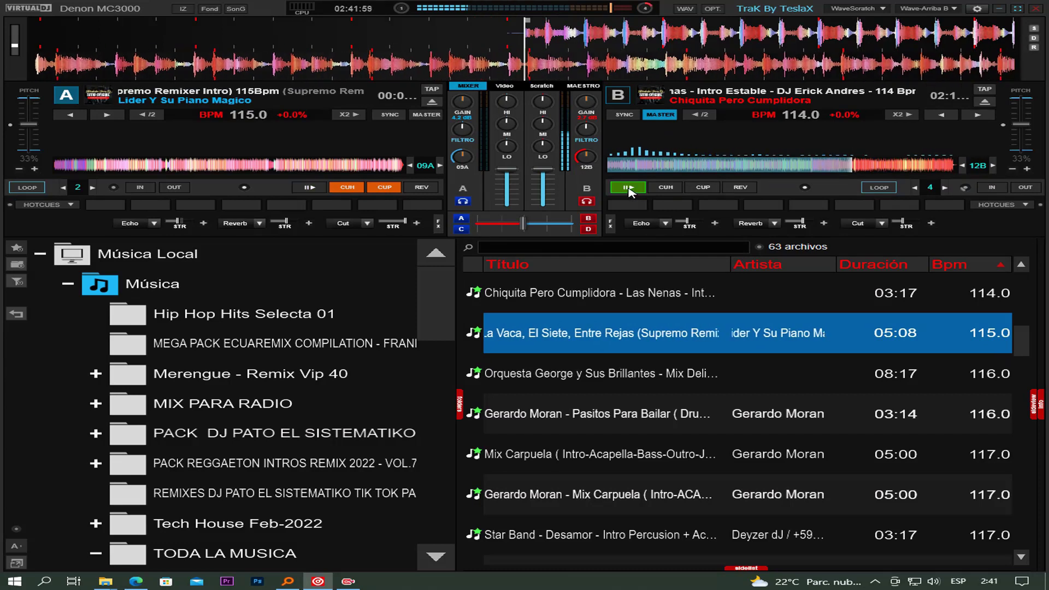
Step: Load Orquesta George y Sus Brillantes - Mix Delia onto deck B and switch playback from deck A to it
left_click_drag(637, 372, 764, 132)
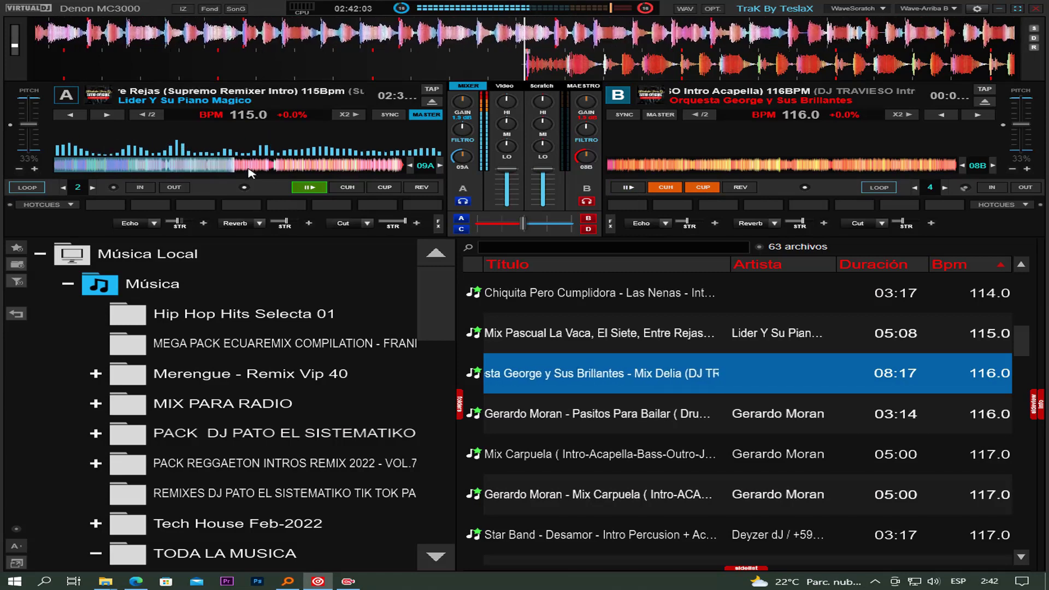
key("space")
left_click(298, 191)
left_click(304, 187)
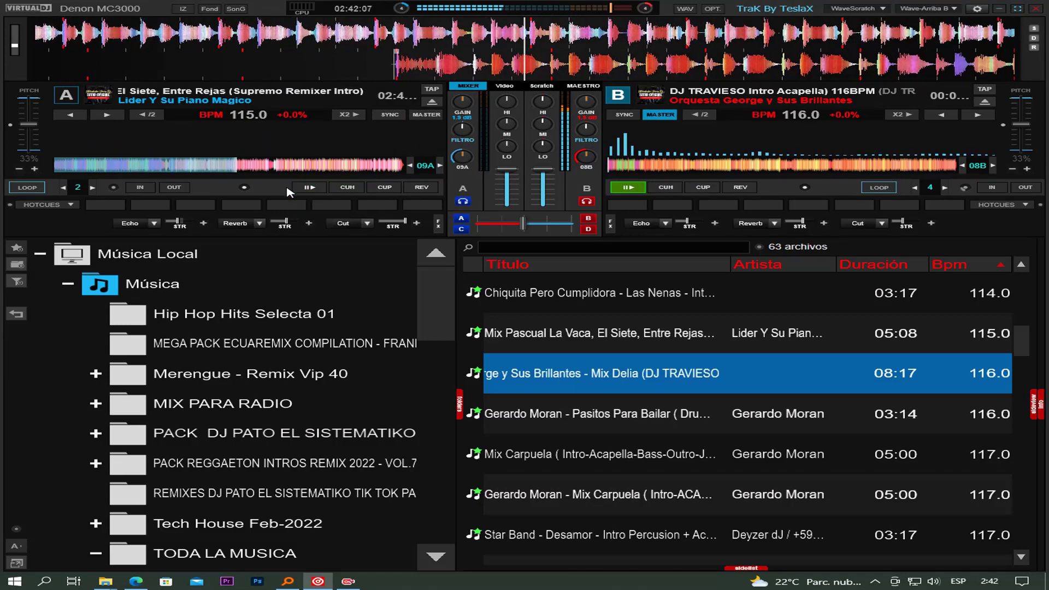
Step: Load Gerardo Moran - Pasitos Para Bailar onto deck A and preview two more parts of Mix Delia on deck B
left_click_drag(601, 414, 273, 164)
left_click(721, 164)
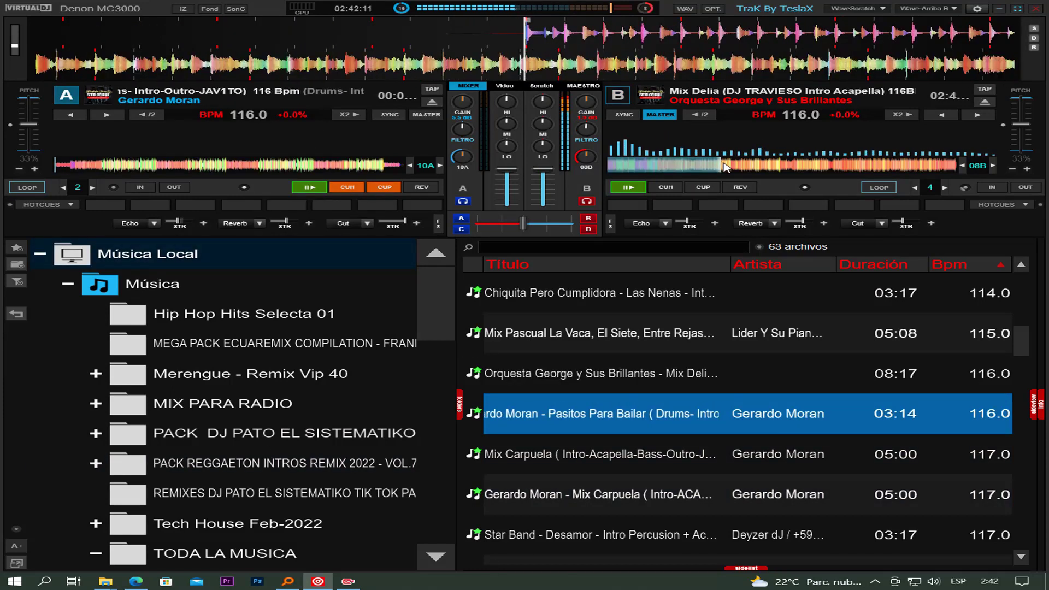
left_click(876, 171)
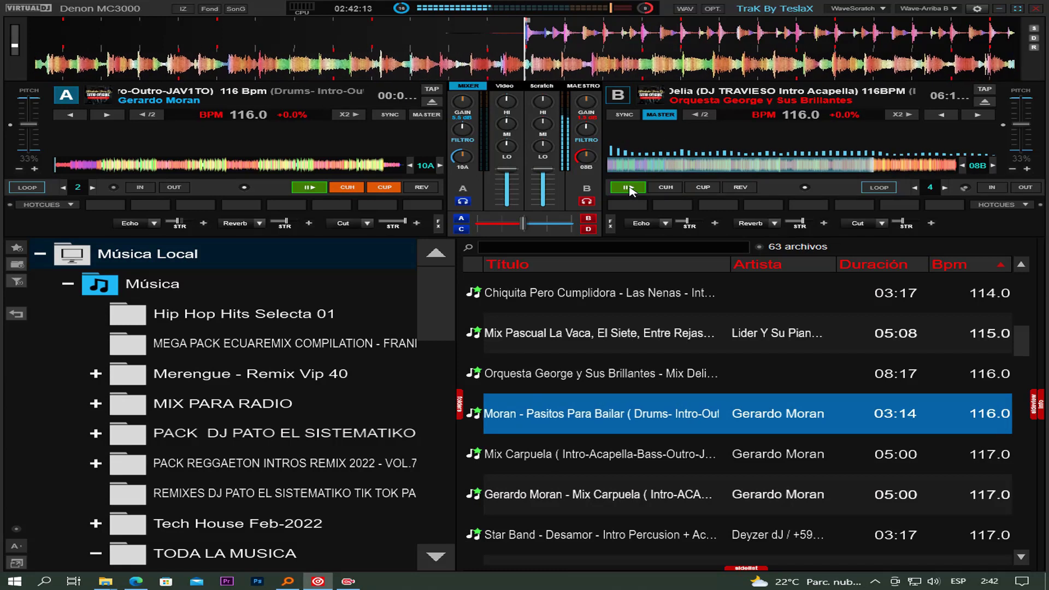
left_click(630, 188)
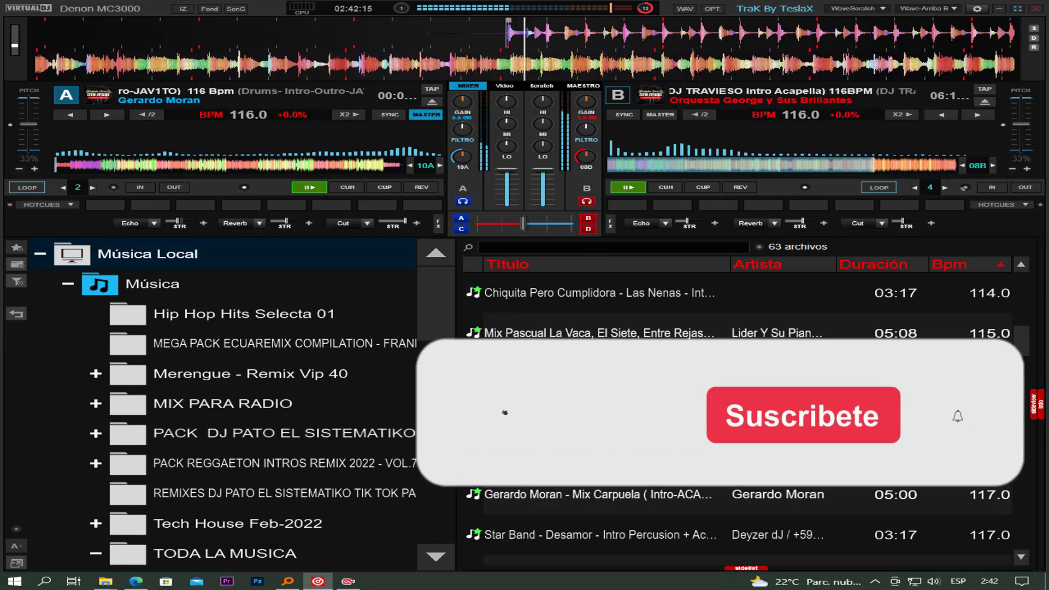
Step: Load Mix Carpuela (Intro-Acapella-Bass-Outro) onto deck B and preview a further part of Pasitos Para Bailar on deck A
left_click_drag(776, 454, 751, 157)
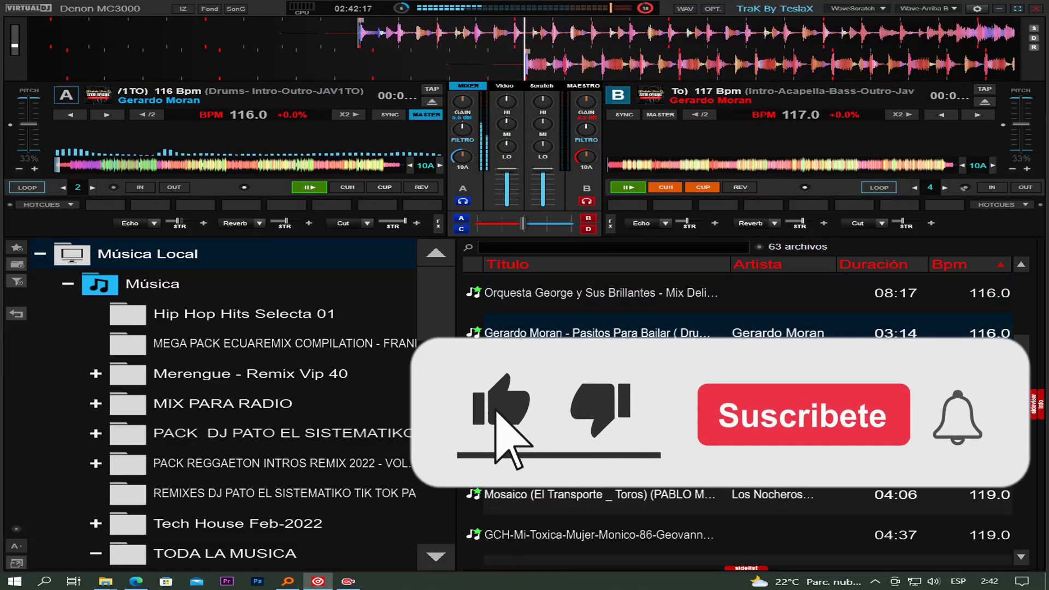
left_click(298, 165)
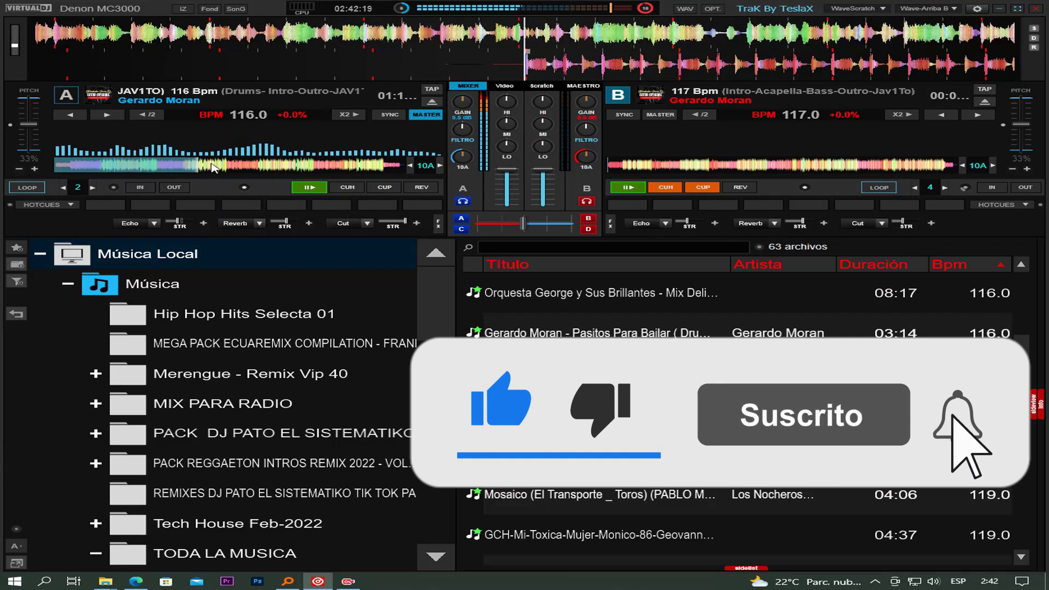
left_click(309, 187)
Step: Load Gerardo Moran - Mix Carpuela (Intro-ACAPELLA-Bass-Outro) onto deck A and Star Band - Desamor onto deck B
left_click_drag(590, 414, 321, 146)
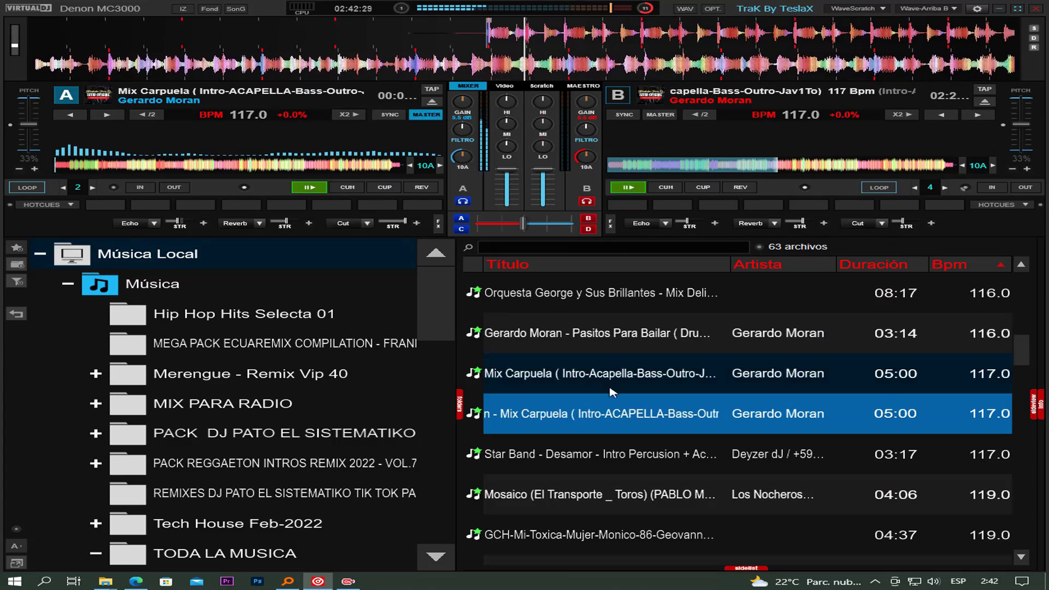
scroll(699, 403, "down", 1)
left_click_drag(628, 381, 699, 164)
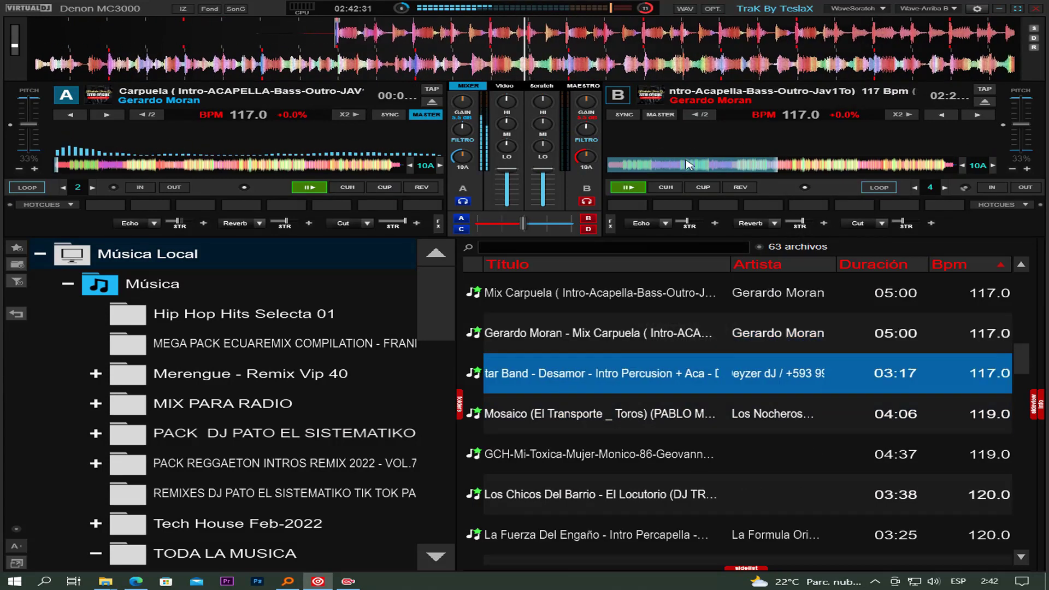
double_click(631, 371)
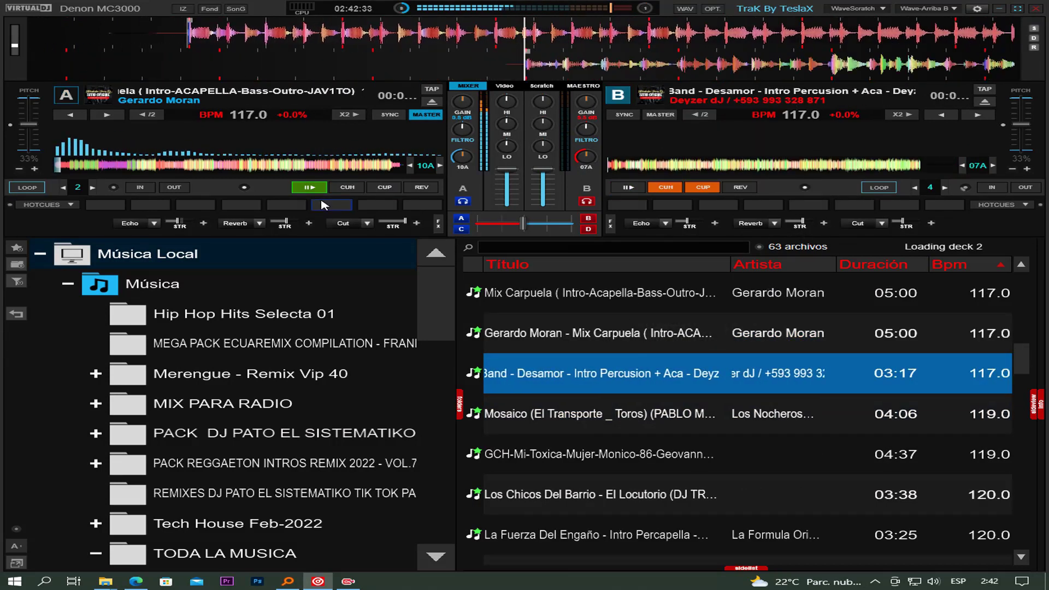
Step: Load Mosaico (El Transporte _ Toros) onto deck A and replace it with La Fuerza Del Engaño - Intro Percapella
key("Down")
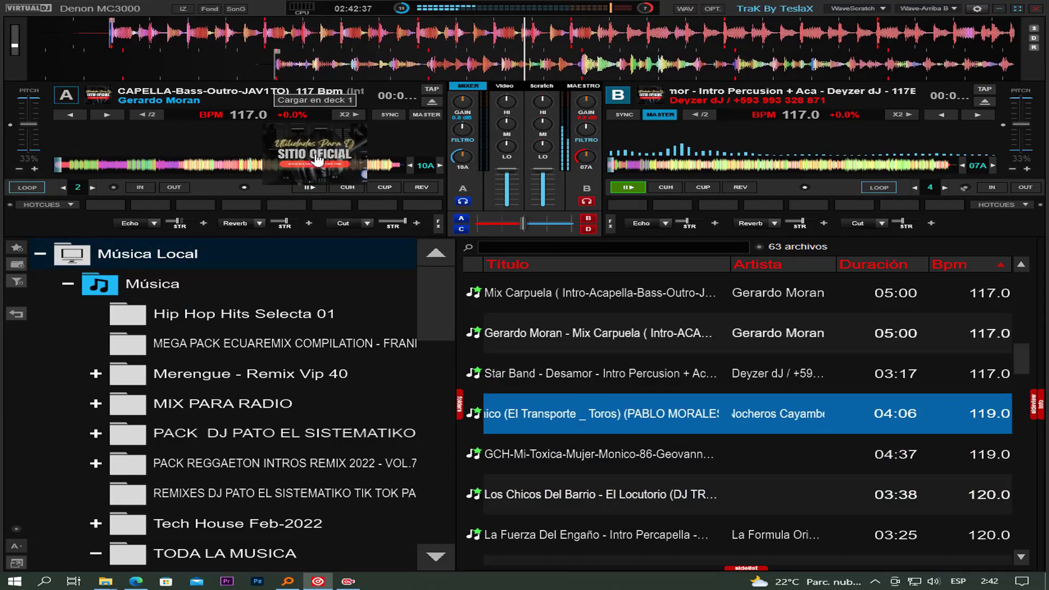
left_click_drag(322, 158, 323, 158)
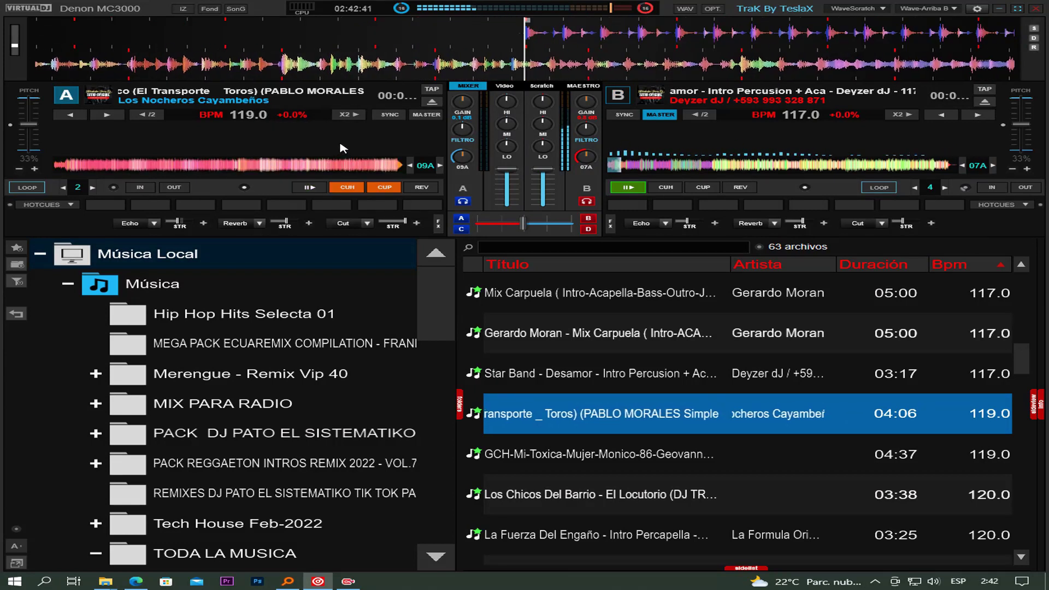
scroll(605, 389, "down", 4)
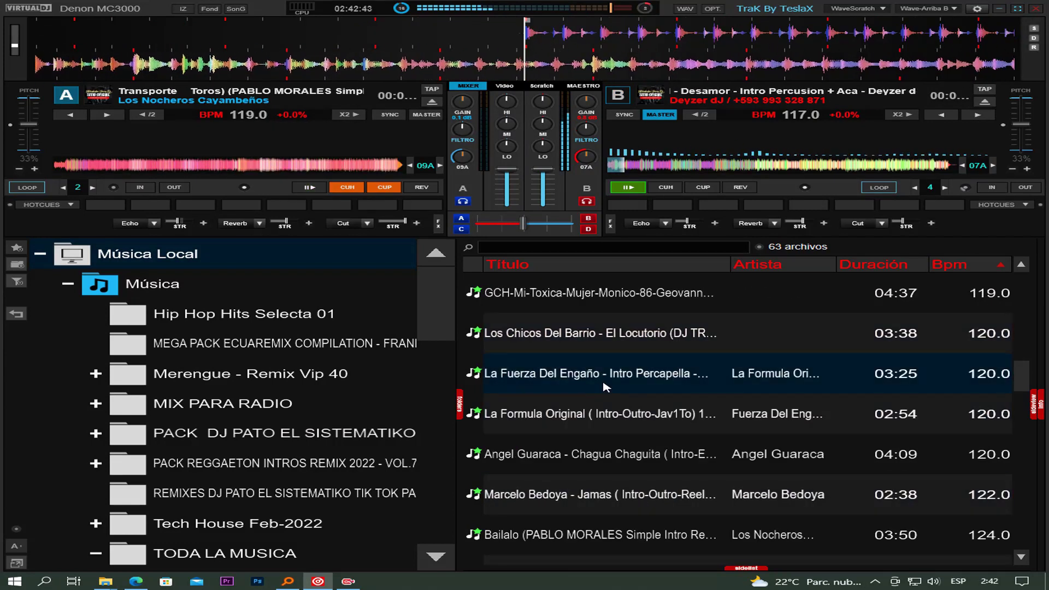
left_click_drag(616, 380, 332, 161)
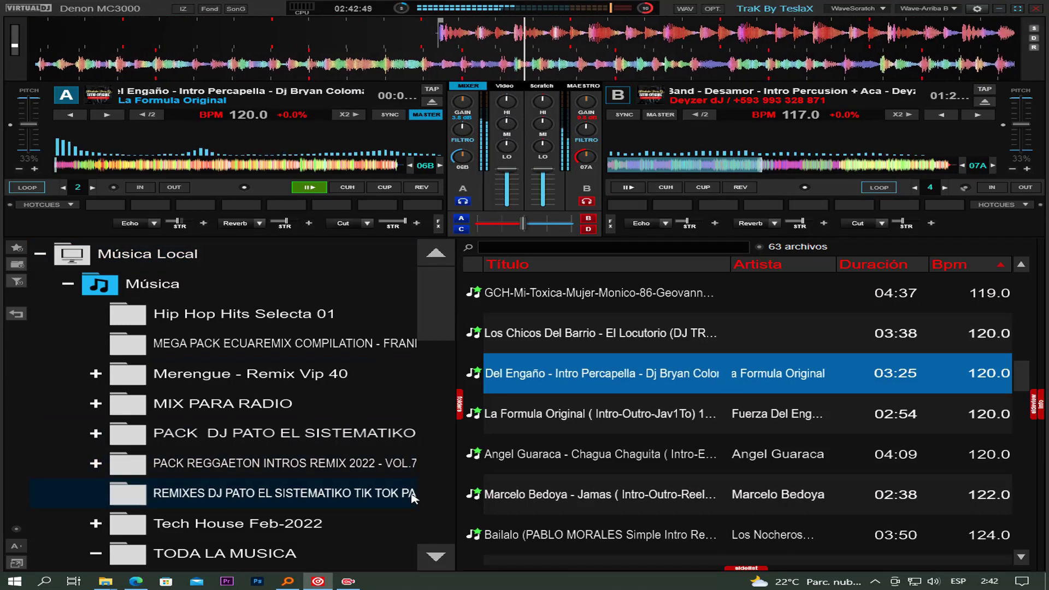
Step: Load La Formula Original (Intro-Outro-Jav1To) onto deck B and preview two parts of La Fuerza Del Engaño on deck A
left_click_drag(538, 423, 809, 165)
scroll(703, 372, "down", 2)
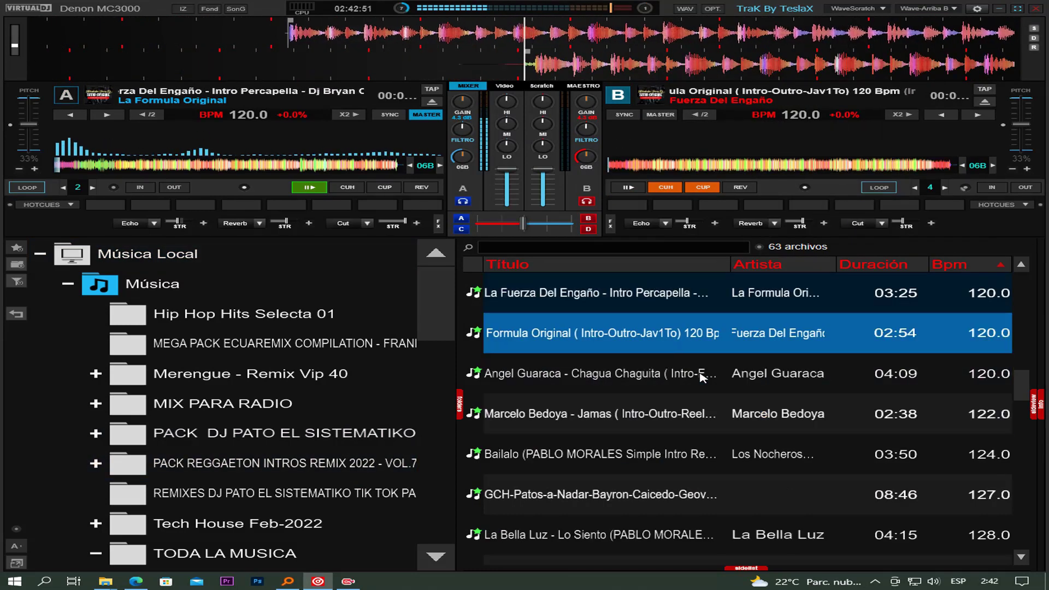
left_click(151, 165)
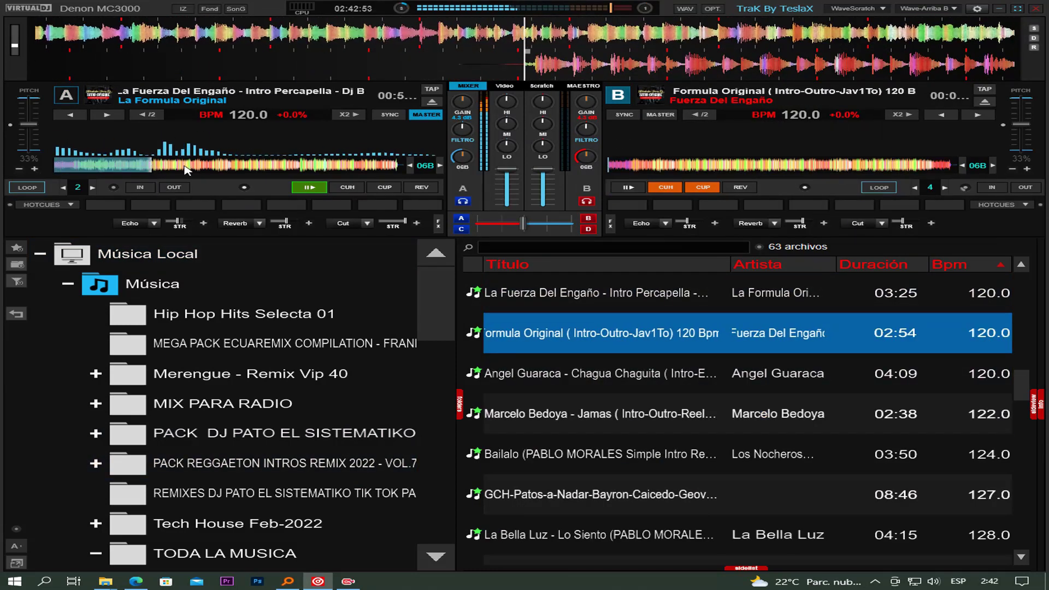
left_click(263, 166)
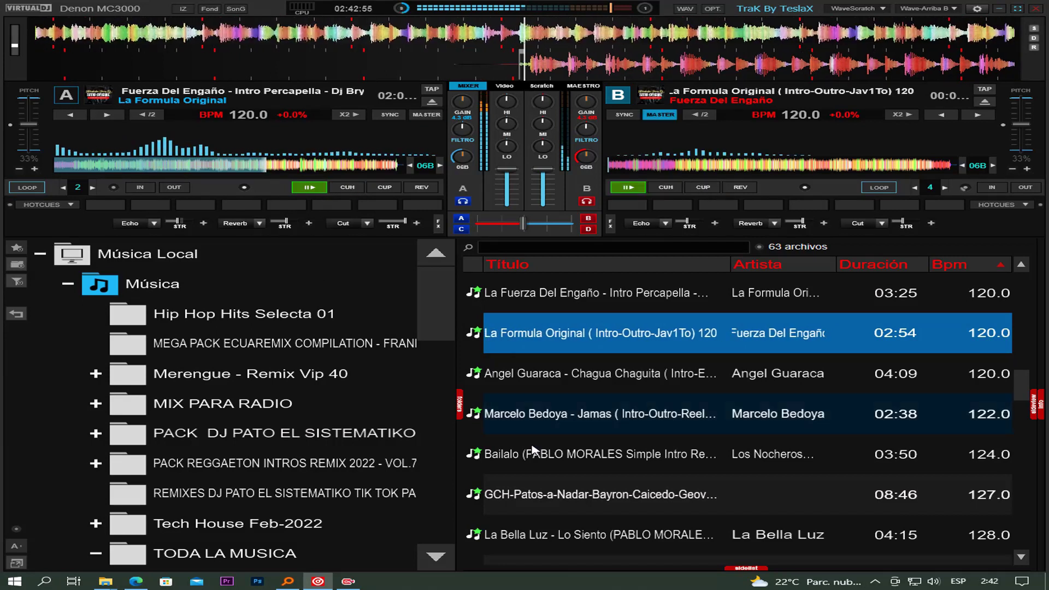
Step: Load Angel Guaraca - Chagua Chaguita onto deck A and Bailalo (PABLO MORALES Simple Intro Redrum) onto deck B
double_click(606, 374)
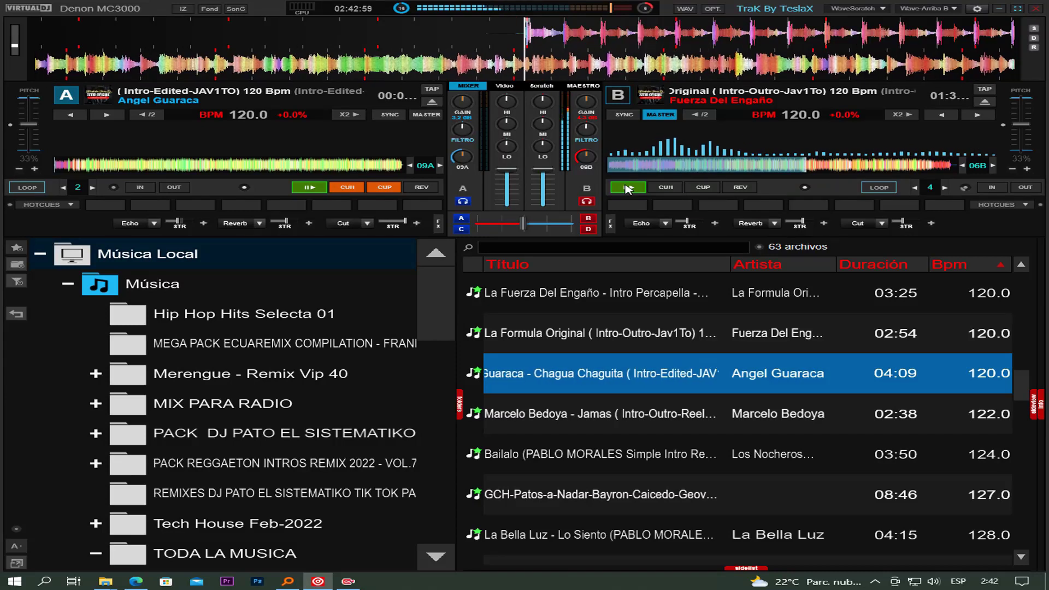
left_click(610, 437)
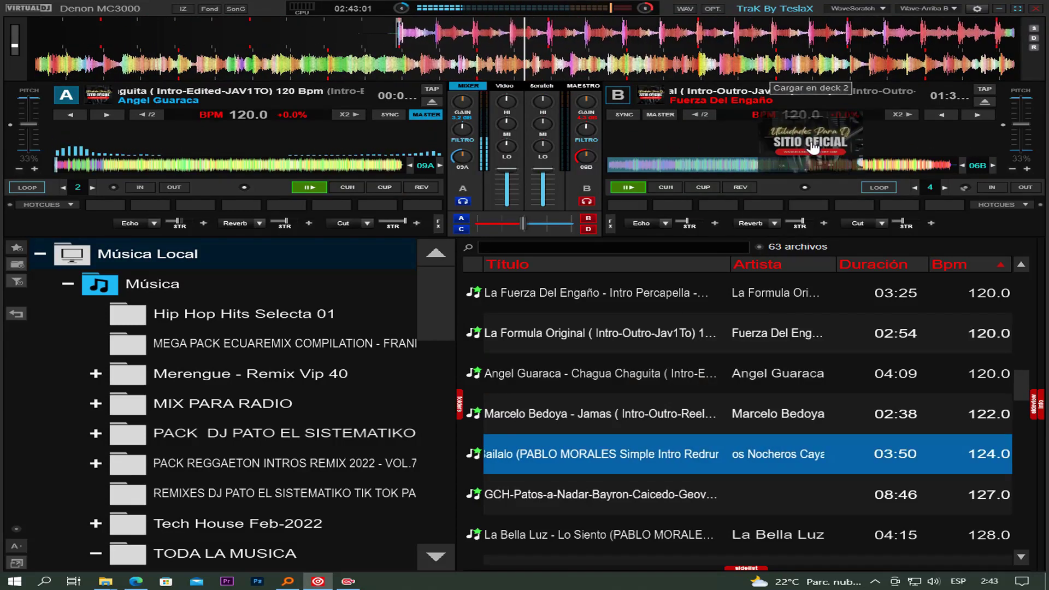
double_click(610, 437)
scroll(748, 356, "down", 2)
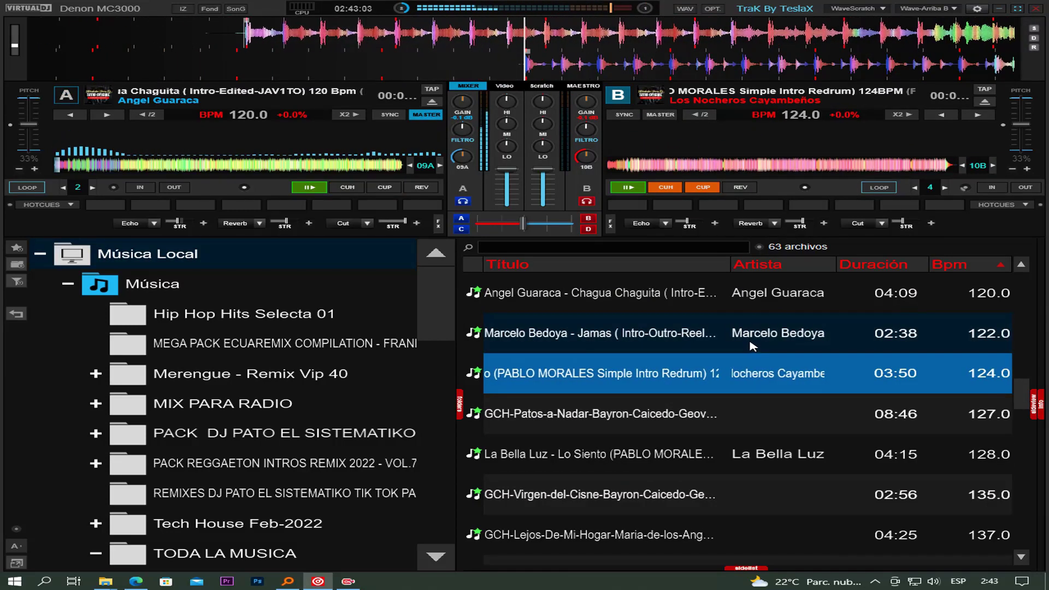
Step: Preview a middle part of Chagua Chaguita on deck A and replace it there with GCH-Patos-a-Nadar
left_click(241, 165)
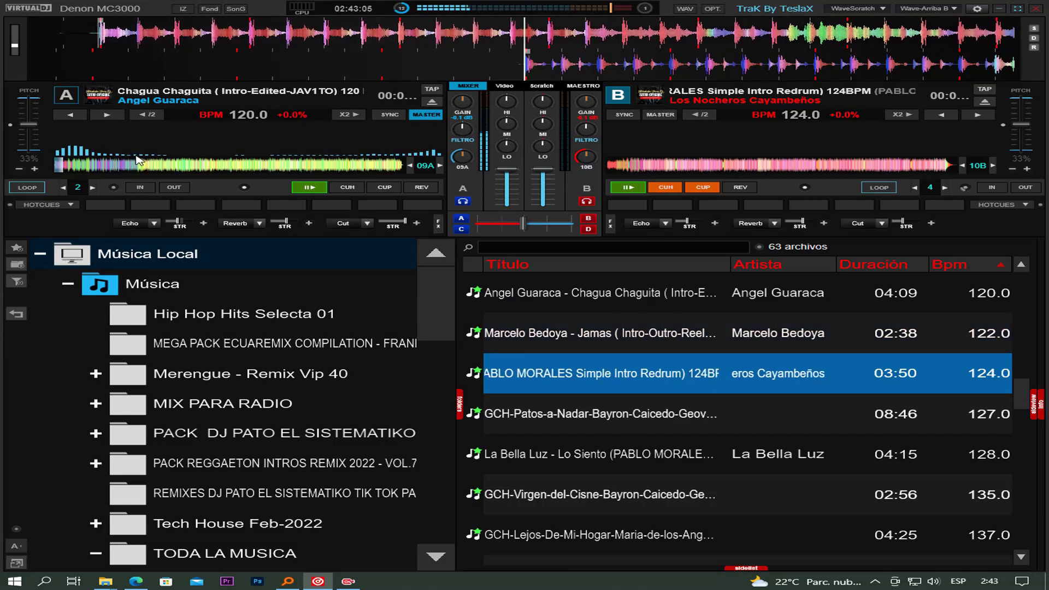
left_click(318, 190)
left_click_drag(594, 420, 219, 132)
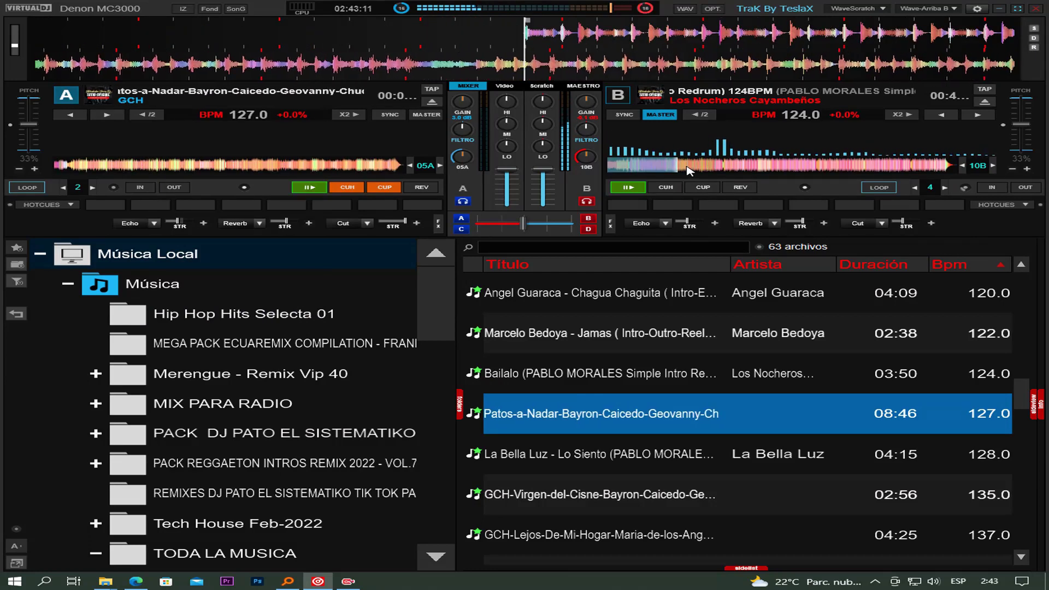
Step: Switch playback from deck B to deck A and load Lejos De Mi Hogar by Maria De Los Angeles onto deck B
left_click(627, 190)
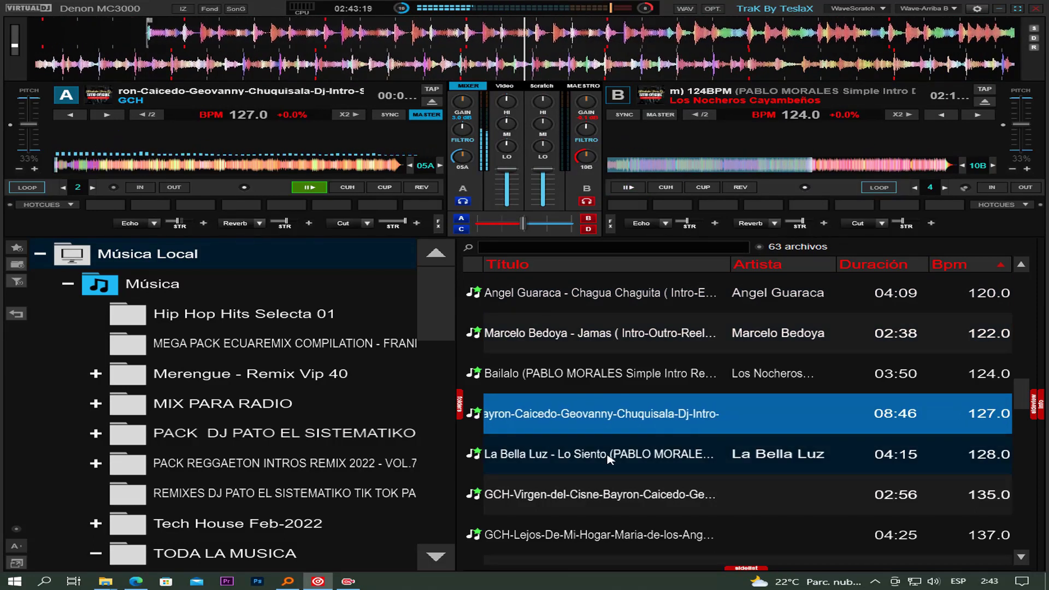
scroll(569, 432, "down", 4)
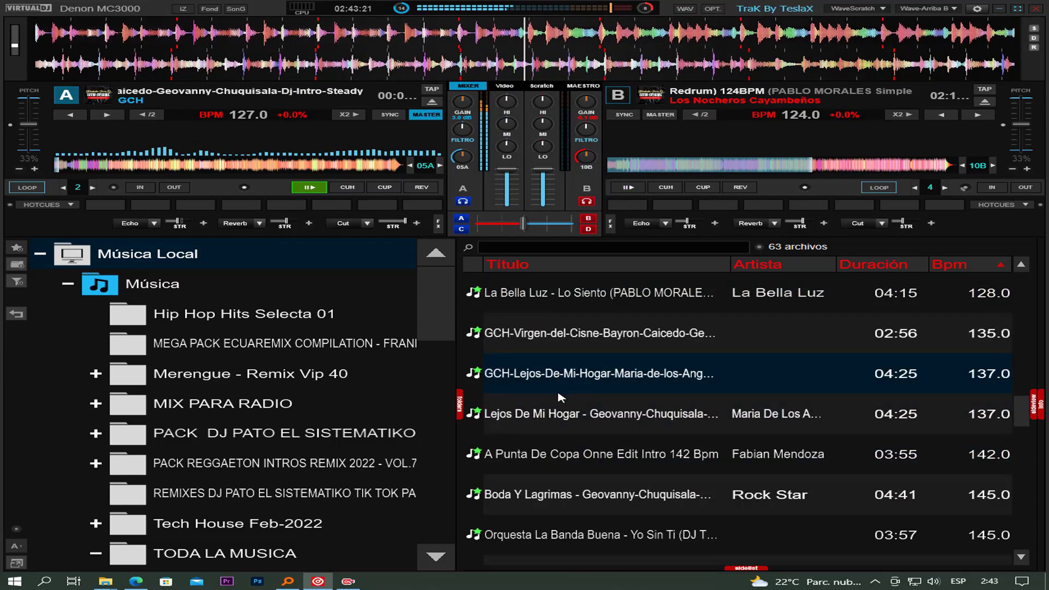
double_click(560, 414)
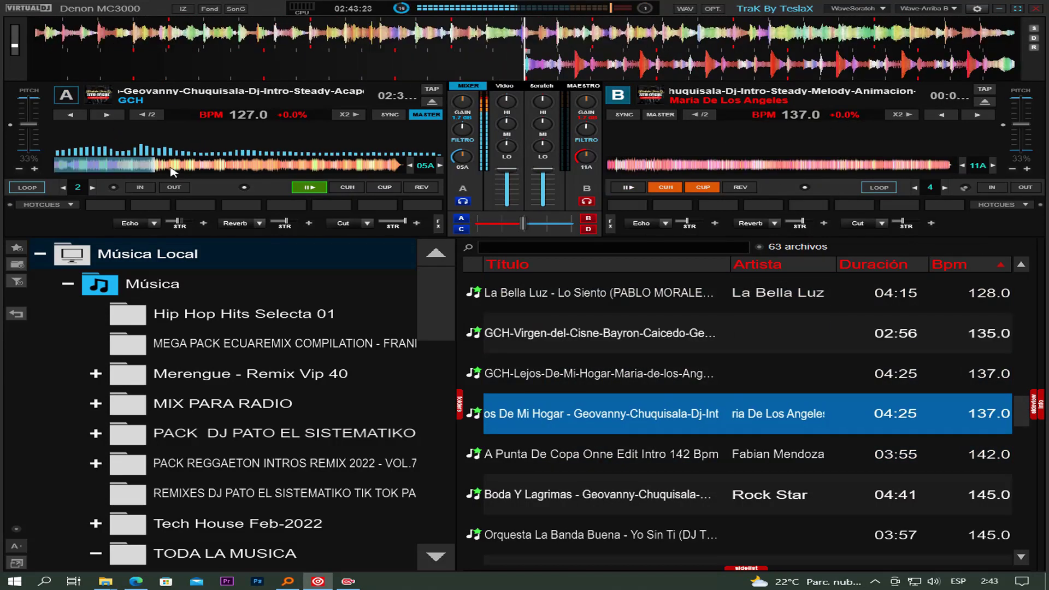
Step: Load A Punta De Copa Onne Edit onto deck A and Boda Y Lagrimas by Rock Star onto deck B
left_click_drag(612, 465, 261, 186)
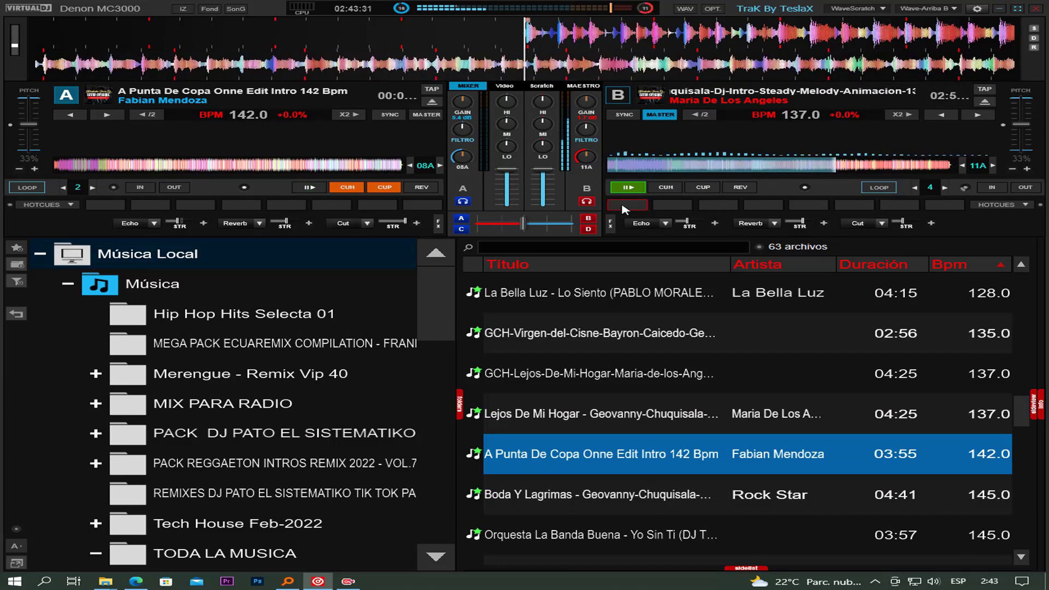
scroll(575, 465, "down", 1)
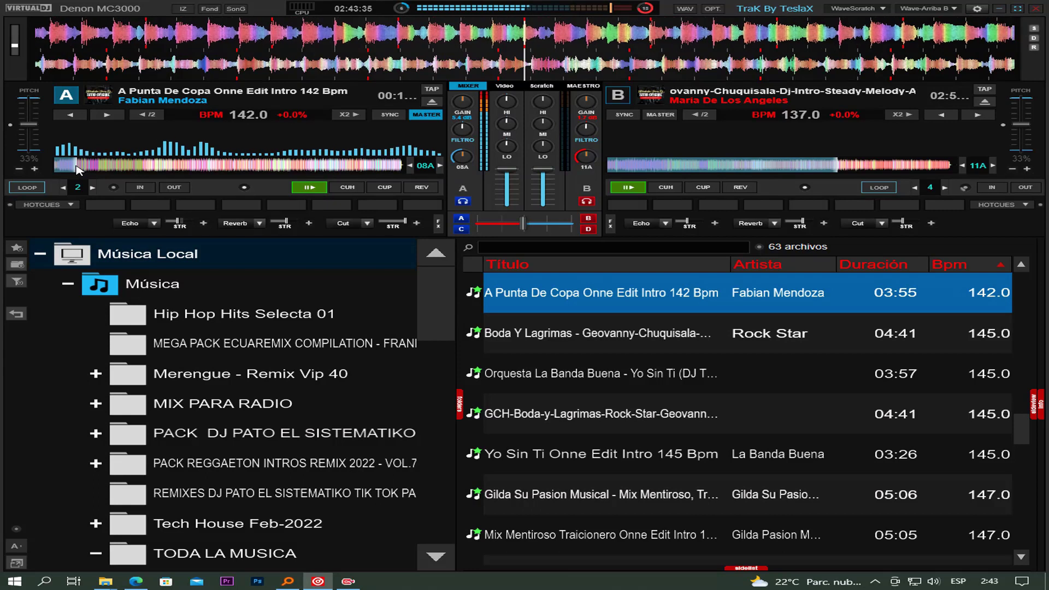
left_click_drag(601, 334, 623, 94)
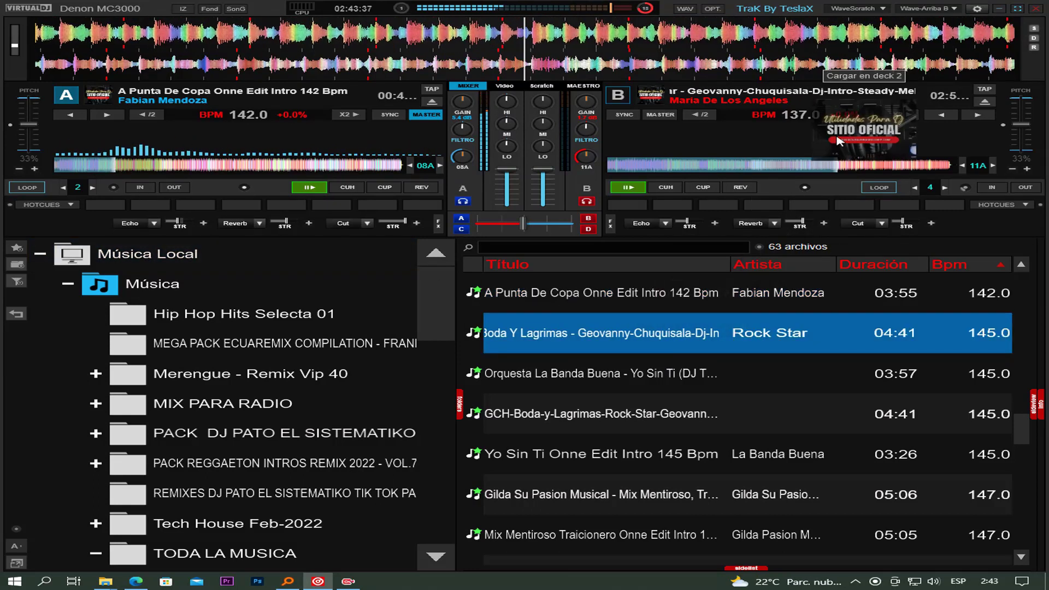
Step: Replace A Punta De Copa on deck A with Orquesta La Banda Buena - Yo Sin Ti and switch playback to it
left_click(313, 191)
left_click_drag(548, 365, 182, 119)
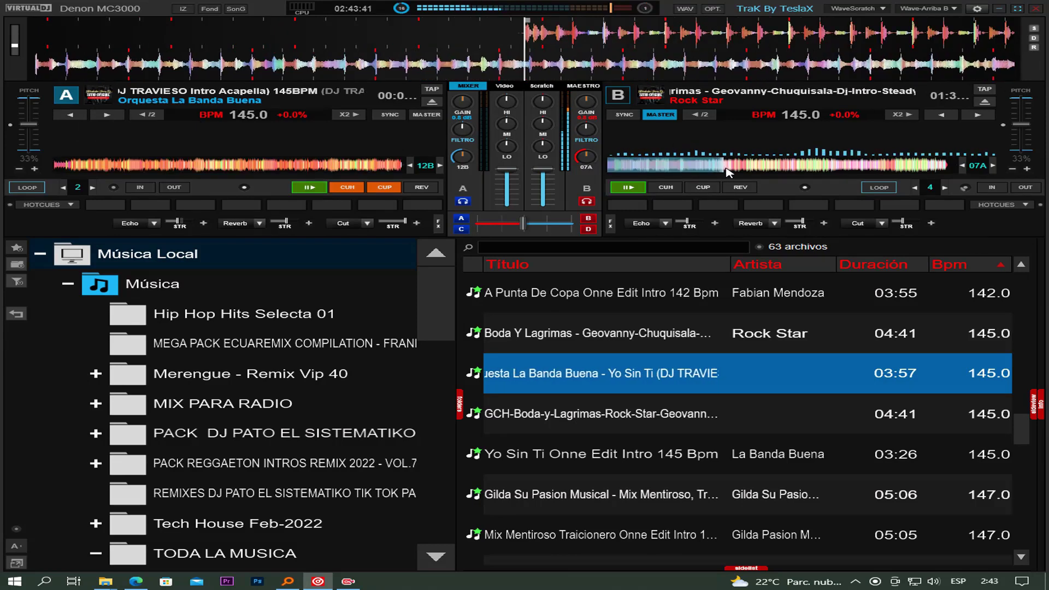
left_click(632, 192)
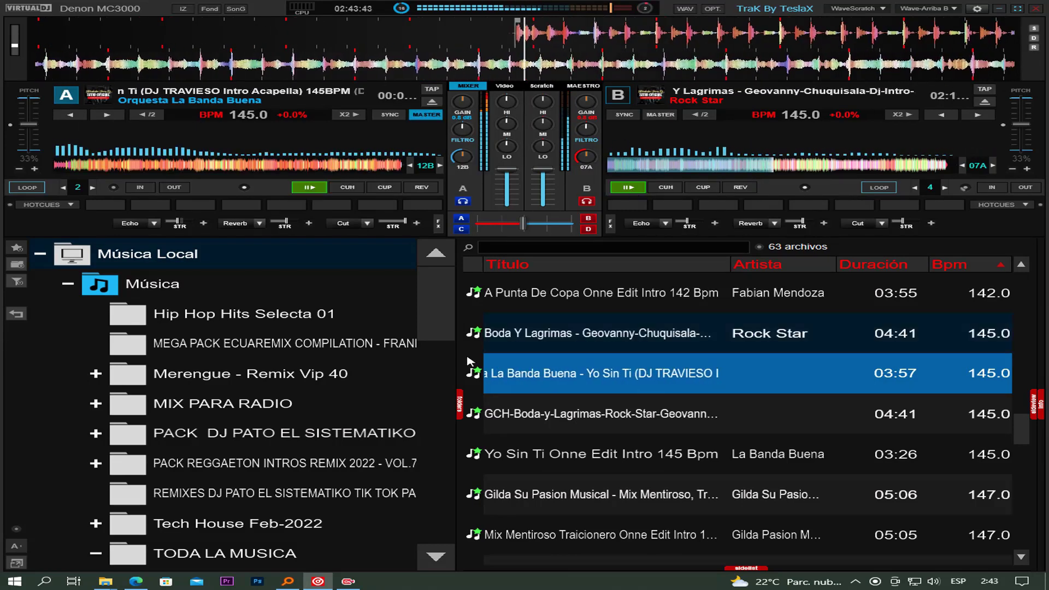
Step: Load GCH-Boda-y-Lagrimas-Rock-Star onto deck B and preview two parts of Orquesta La Banda Buena - Yo Sin Ti on deck A
left_click_drag(555, 408, 759, 156)
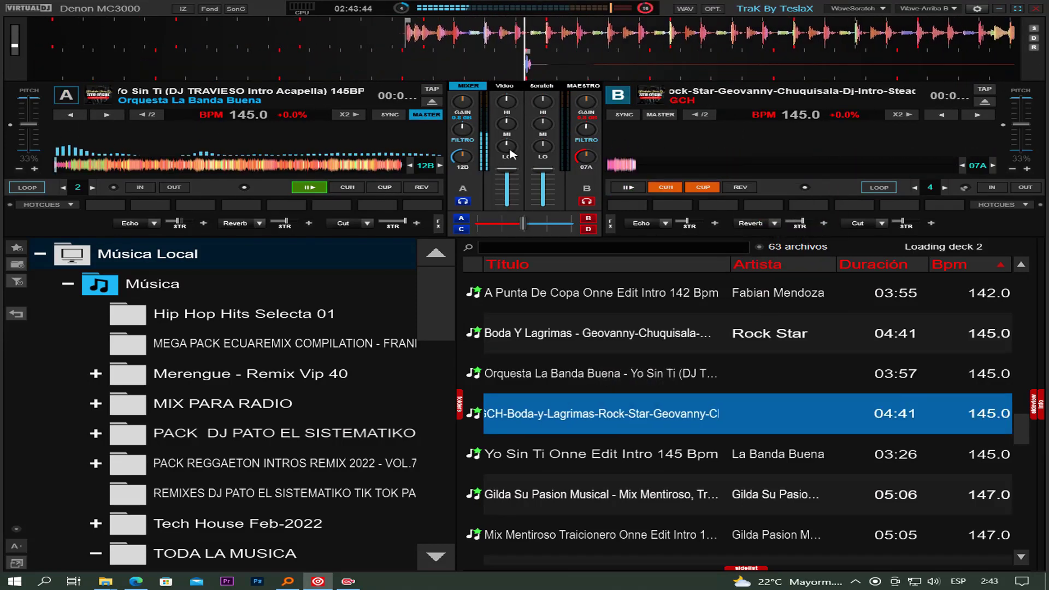
left_click(130, 169)
left_click(181, 169)
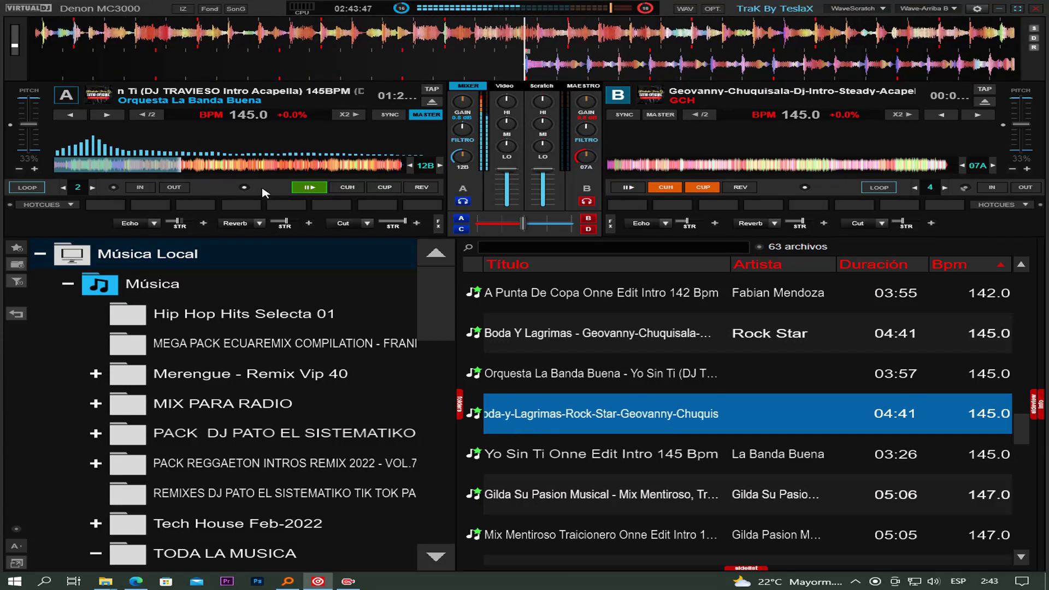
left_click(309, 190)
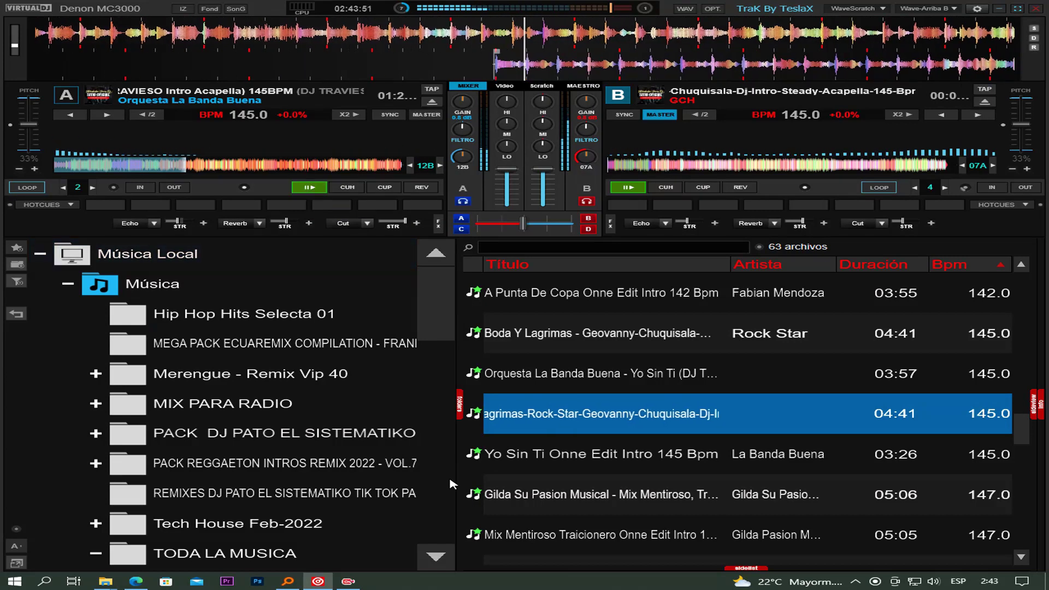
Step: Load Yo Sin Ti Onne Edit Intro 145 Bpm onto deck A and Gilda Su Pasion Musical - Mix Mentiroso onto deck B
left_click_drag(608, 457, 258, 173)
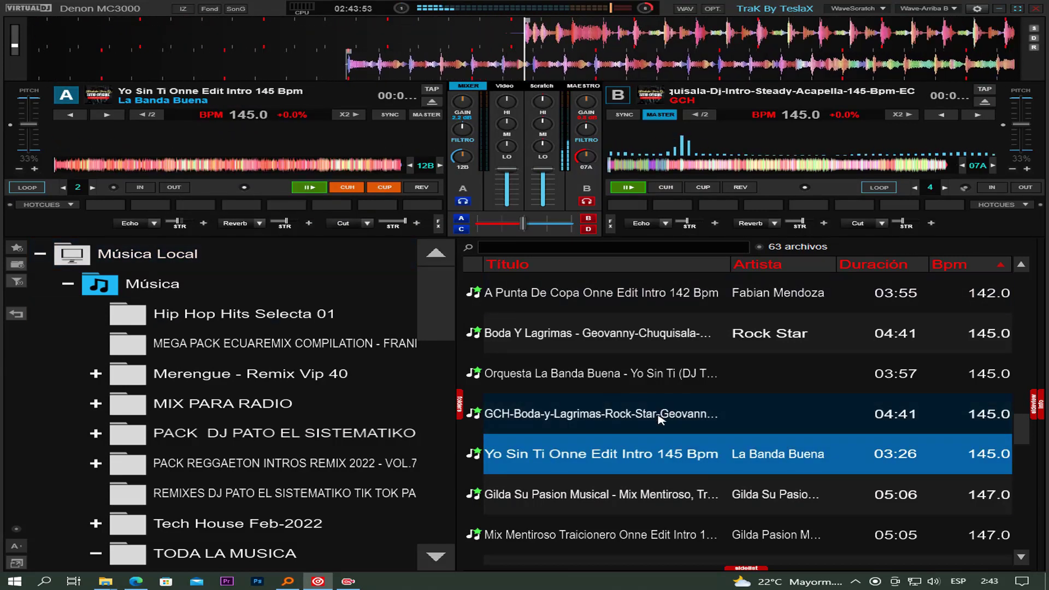
scroll(659, 418, "down", 2)
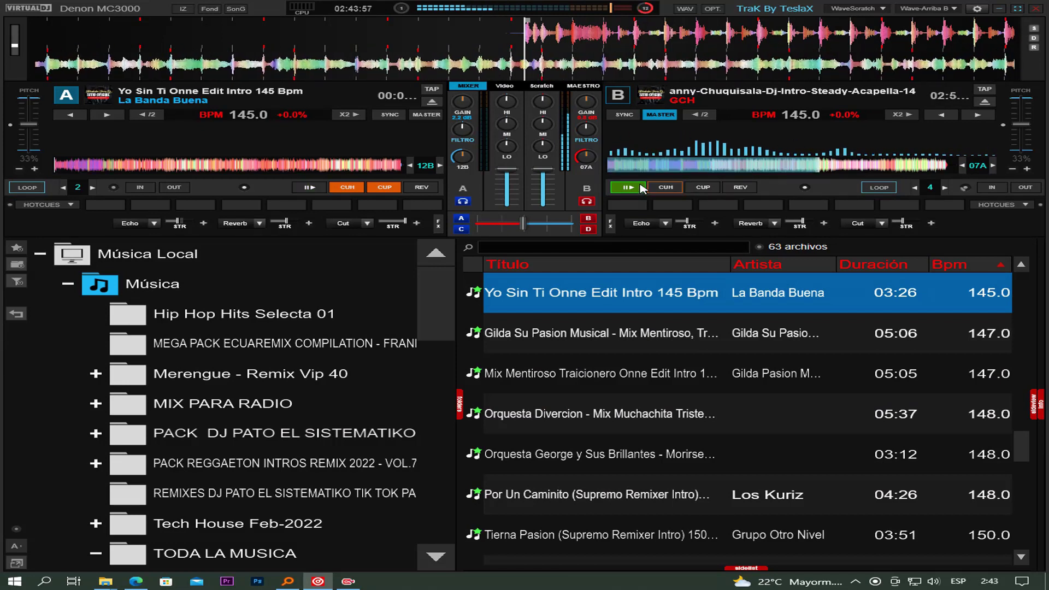
left_click_drag(527, 341, 836, 151)
Step: Preview Yo Sin Ti Onne Edit on deck A, and replace it with Mix Mentiroso Traicionero Onne Edit Intro 147 Bpm
left_click(76, 164)
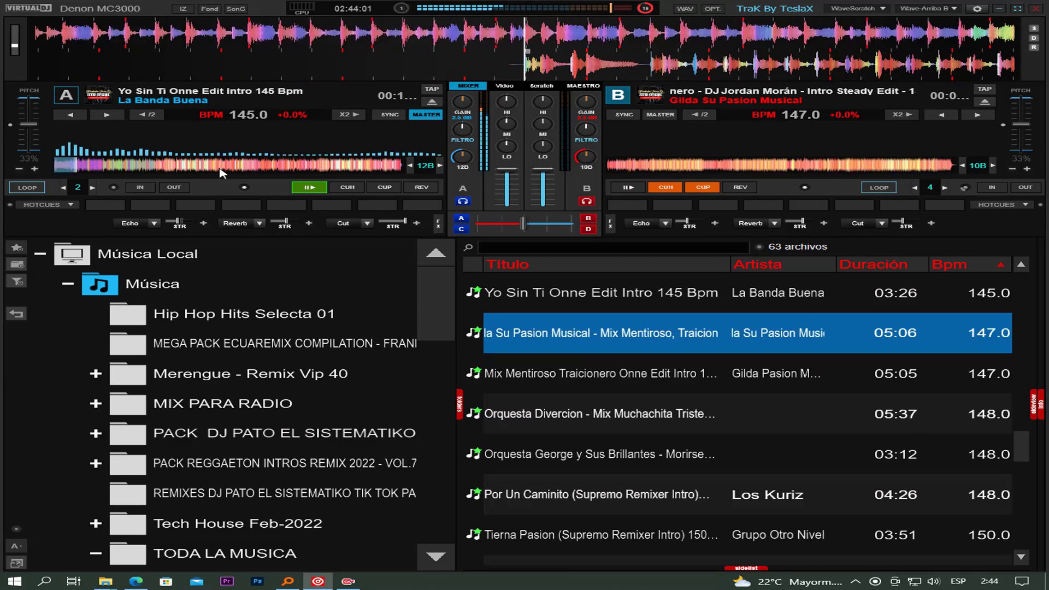
left_click(311, 190)
left_click_drag(557, 383, 312, 222)
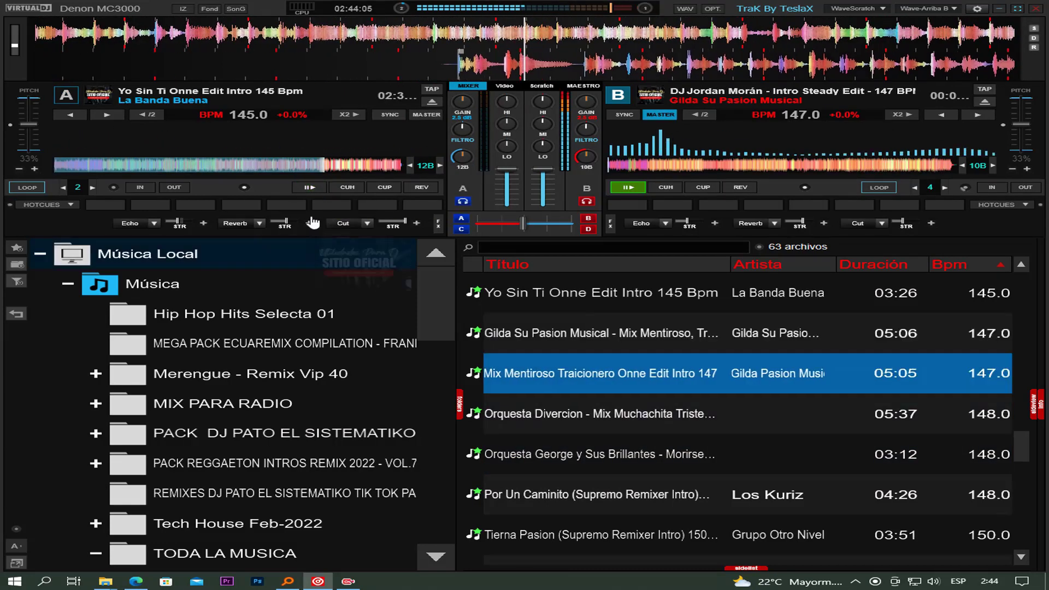
key("Left")
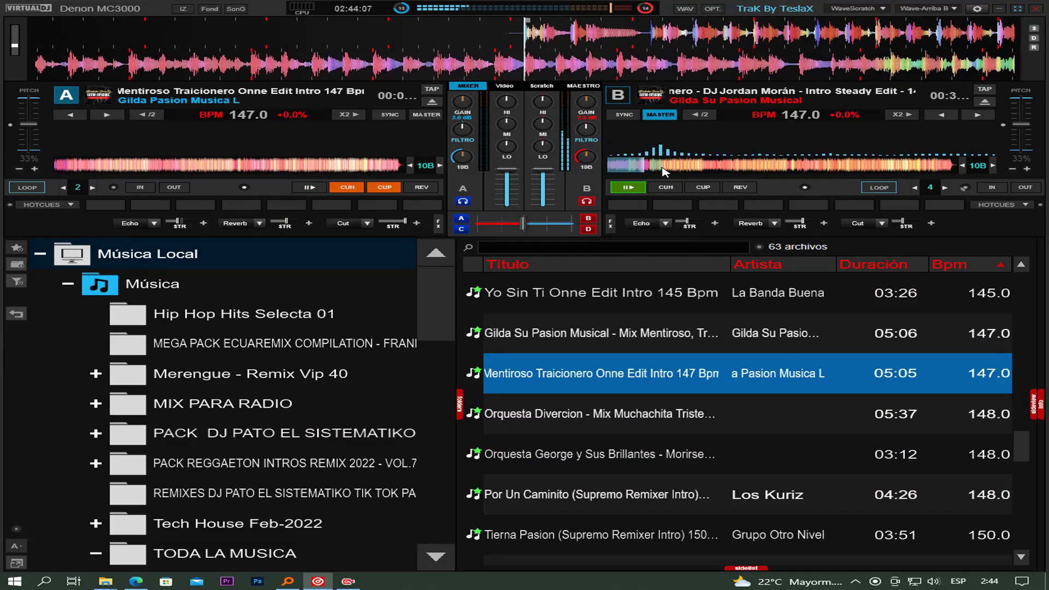
Step: Preview two parts of Gilda Su Pasion Musical - Mix Mentiroso on deck B, and replace it with Orquesta Divercion - Mix Muchachita Triste
left_click(715, 166)
left_click(739, 166)
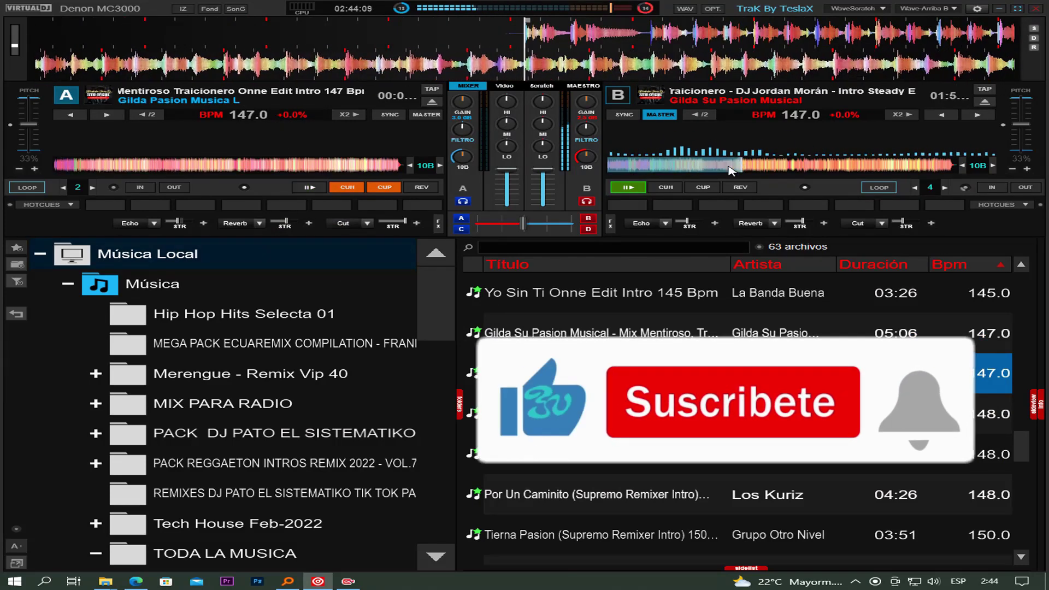
left_click(626, 187)
key("Down")
key("Right")
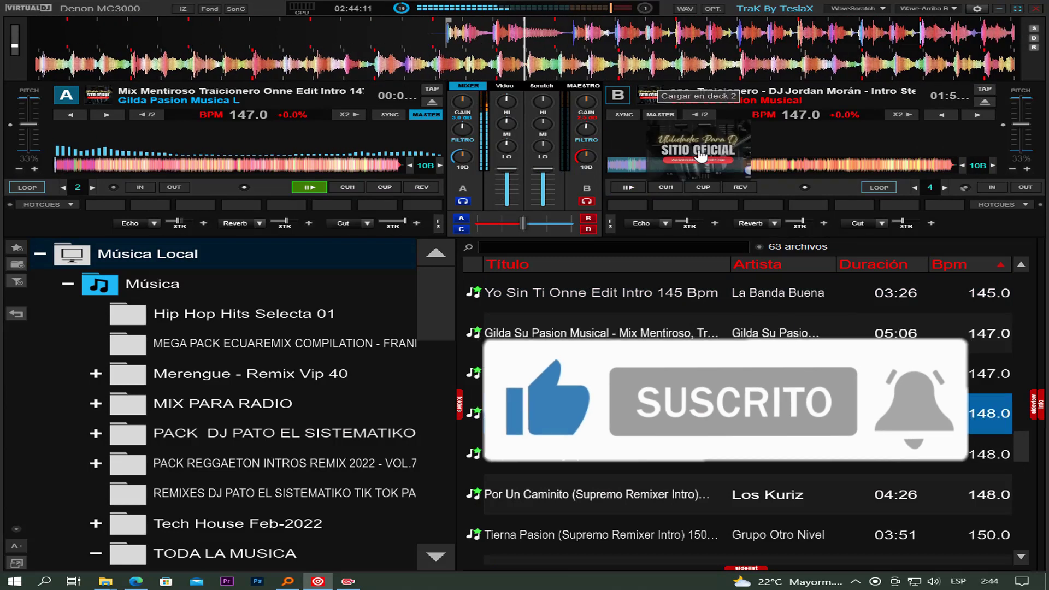
scroll(649, 282, "down", 2)
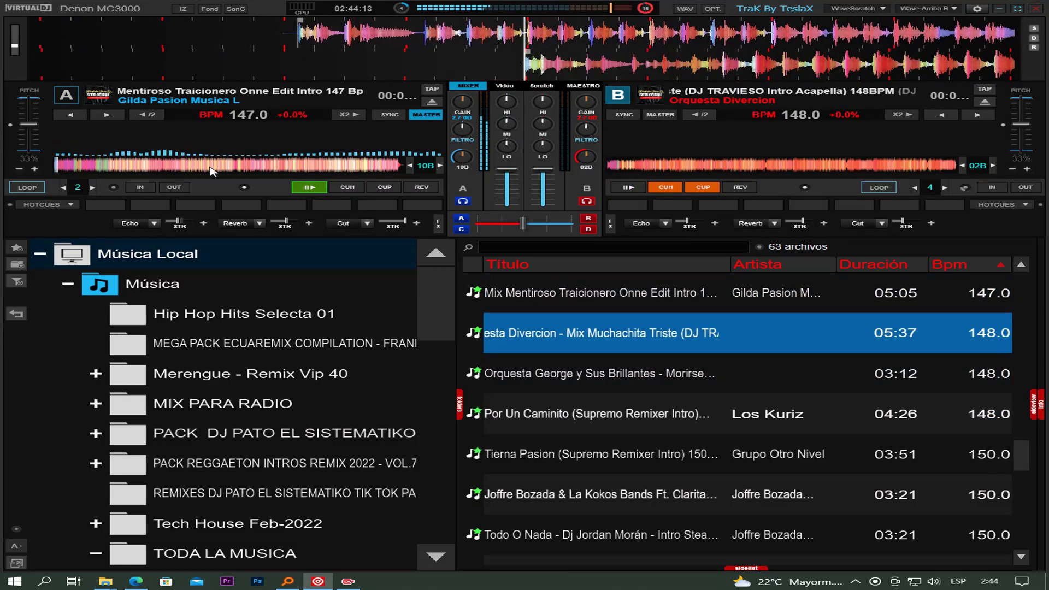
Step: Switch playback to Mix Muchachita Triste on deck B and load Orquesta George y Sus Brillantes - Morirse De Amor onto deck A
left_click(320, 192)
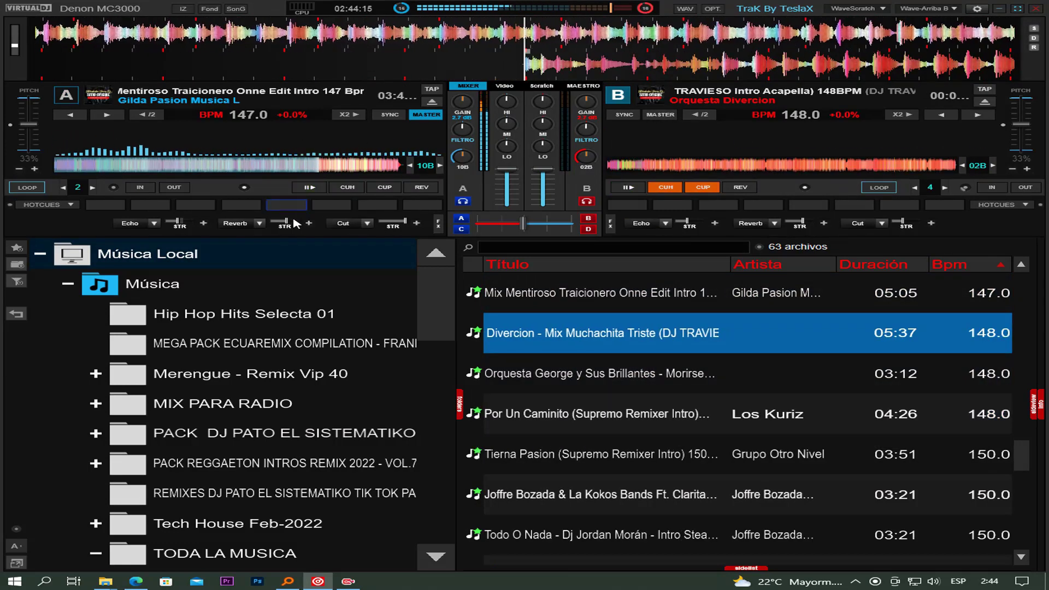
key("space")
left_click(601, 386)
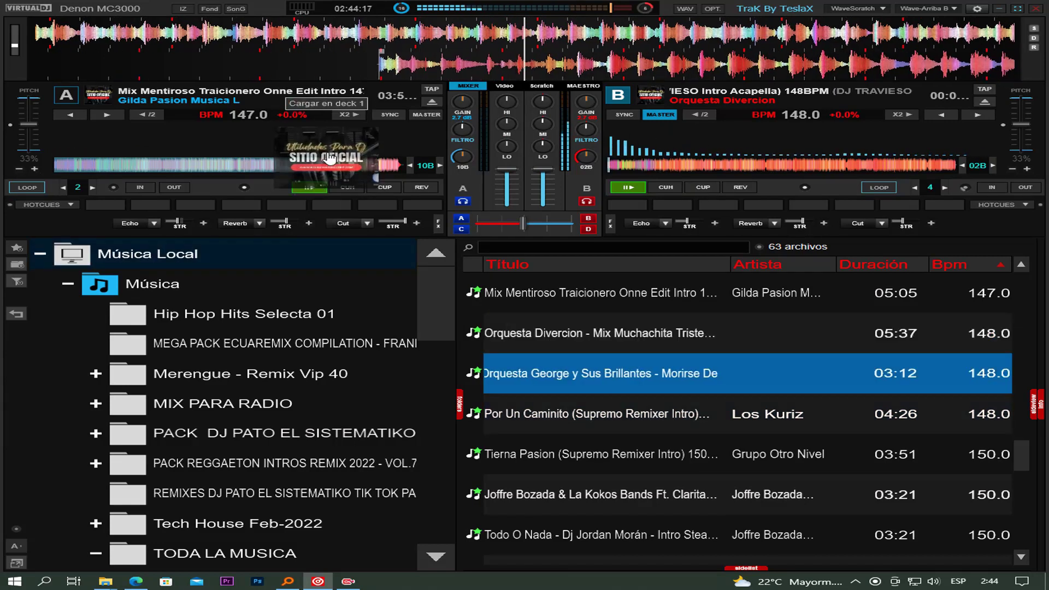
key("Left")
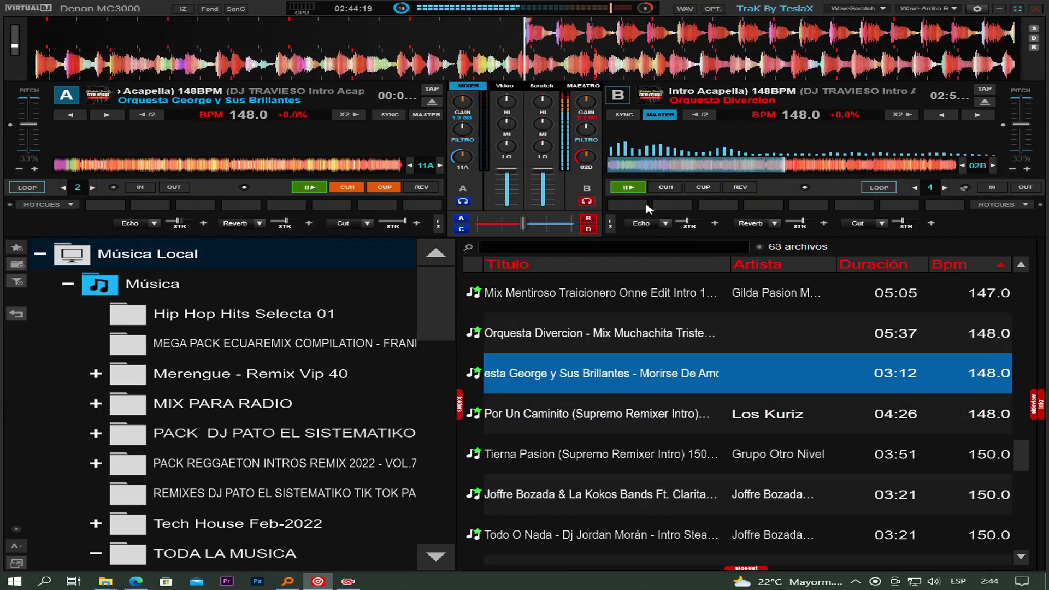
Step: Switch playback to Morirse De Amor on deck A and load Por Un Caminito (Supremo Remixer Intro) 148Bpm onto deck B
key("space")
left_click(625, 187)
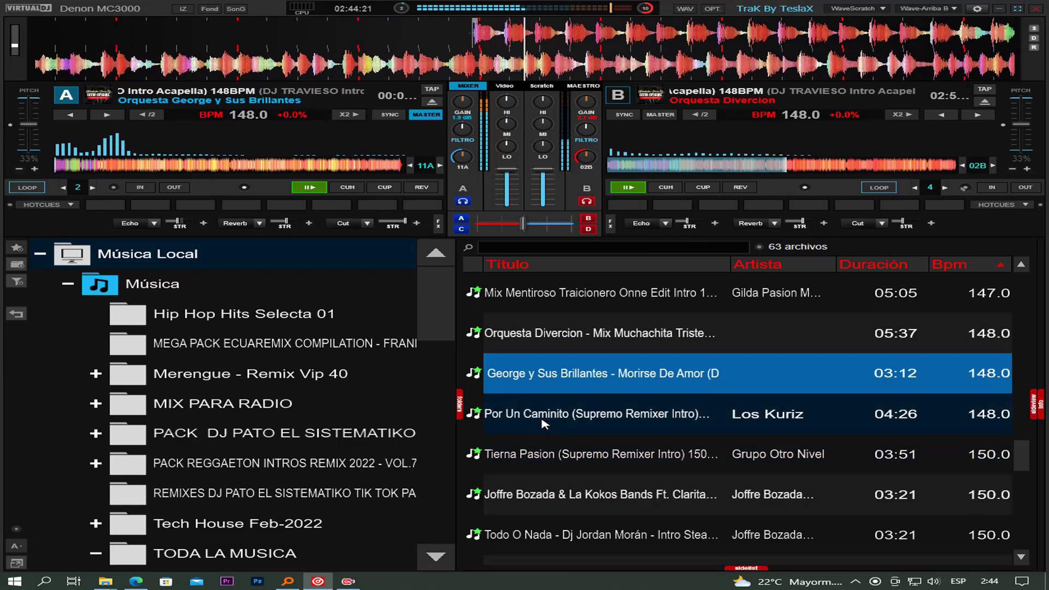
left_click_drag(542, 420, 784, 116)
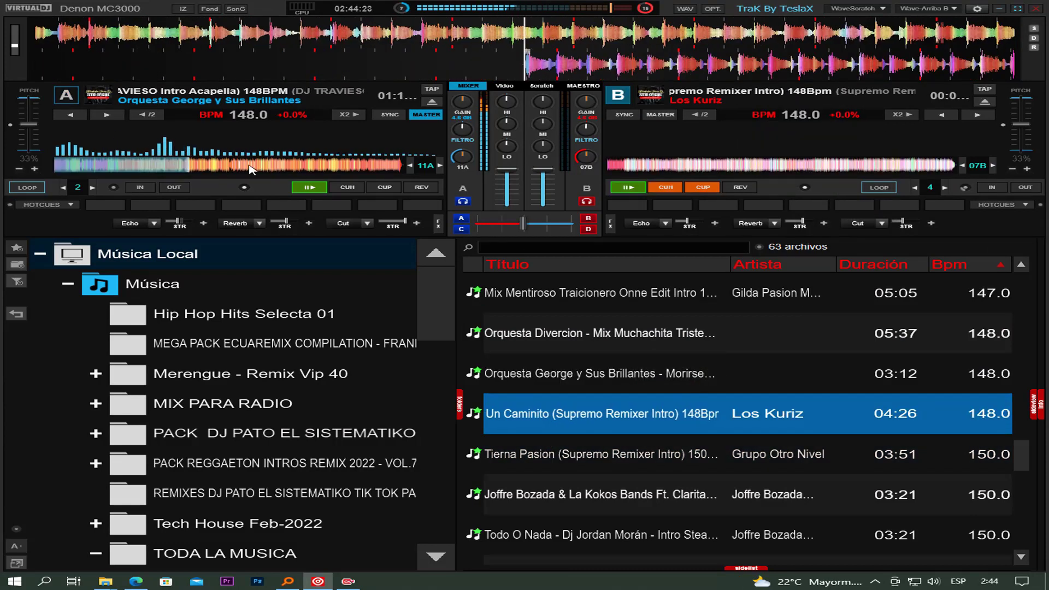
Step: Switch playback to Por Un Caminito on deck B and load Tierna Pasion (Supremo Remixer Intro) 150Bpm onto deck A
left_click(320, 186)
key("space")
left_click_drag(603, 453, 302, 159)
left_click(301, 159)
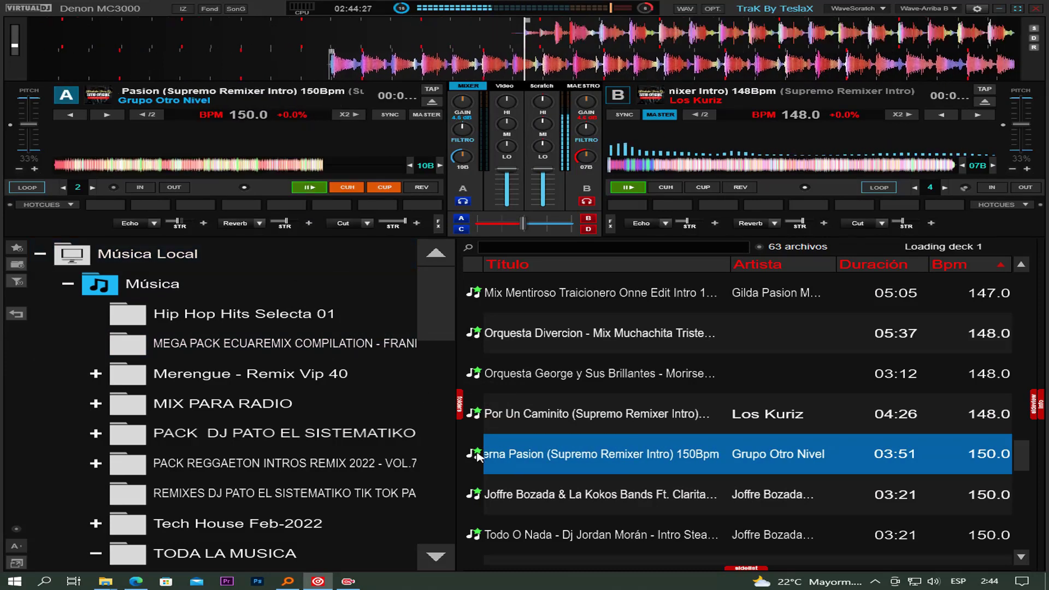
Step: Replace Tierna Pasion on deck A with Joffre Bozada & La Kokos Bands Ft. Clarita Vera, and preview two parts of Por Un Caminito on deck B
scroll(477, 457, "down", 2)
key("Down")
left_click(304, 145)
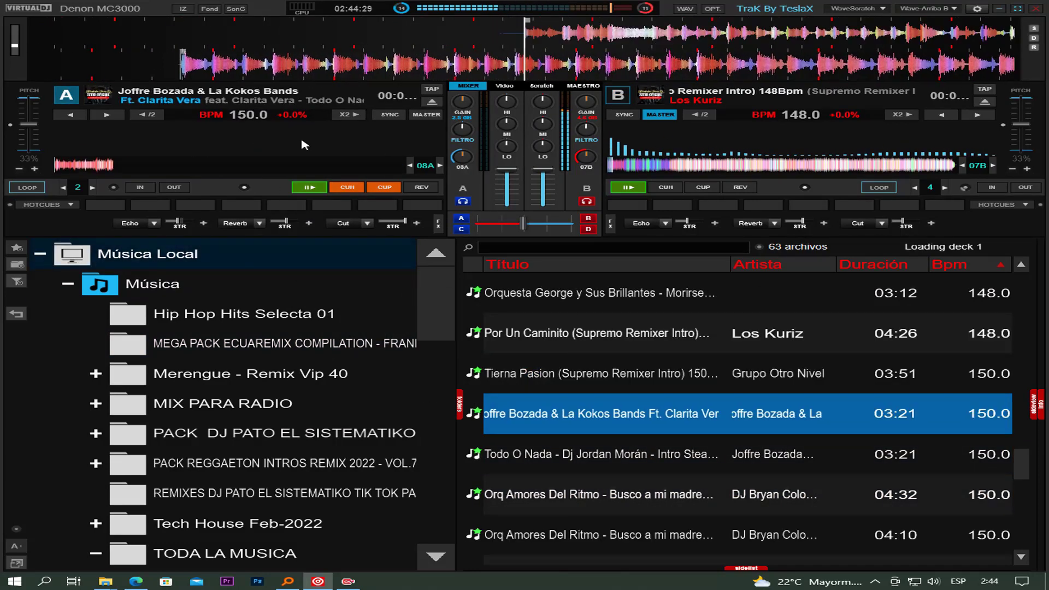
left_click(825, 169)
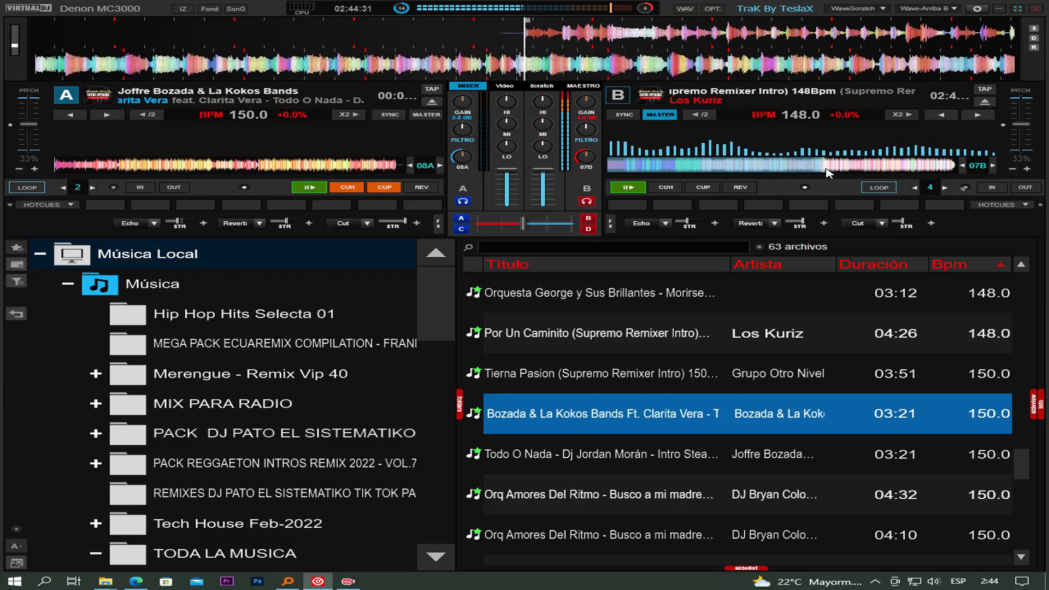
left_click(874, 168)
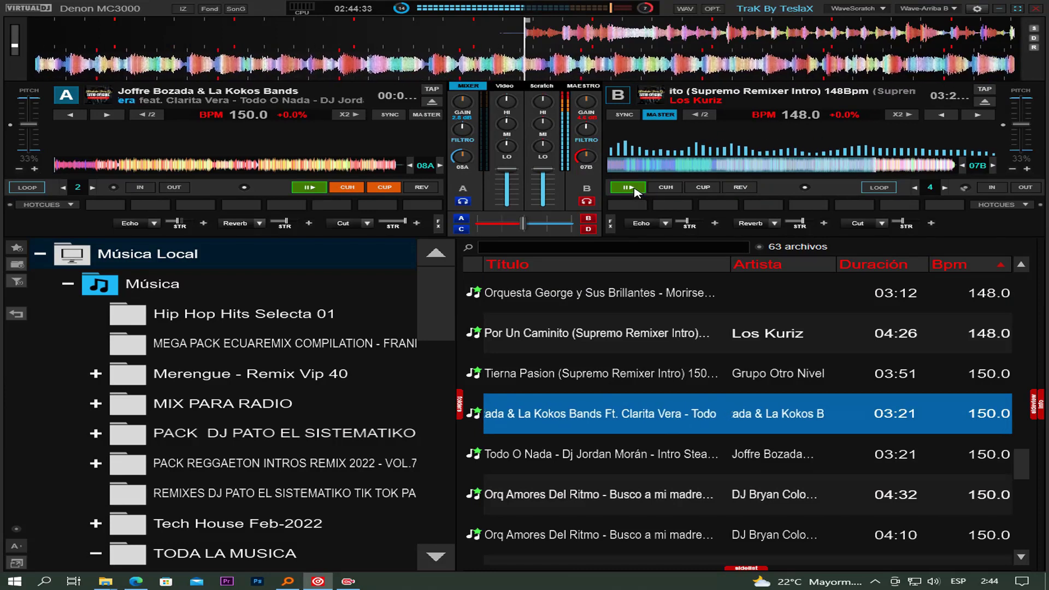
Step: Switch playback to Joffre Bozada & La Kokos Bands on deck A and load Todo O Nada - Dj Jordan Morán - Intro Steady Edit onto deck B
key("space")
left_click_drag(622, 453, 758, 169)
scroll(683, 429, "down", 2)
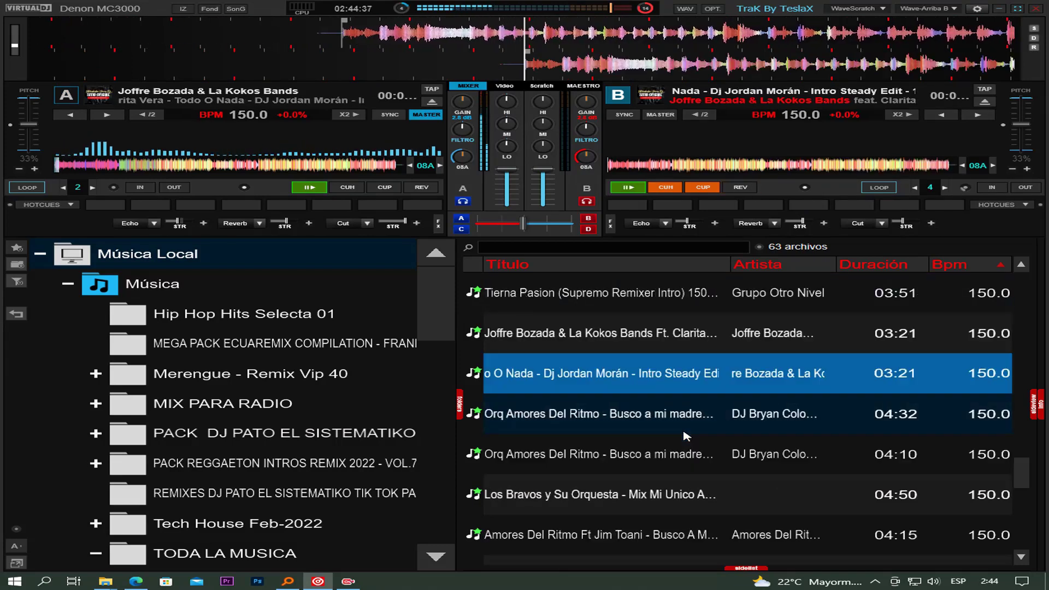
scroll(686, 435, "down", 2)
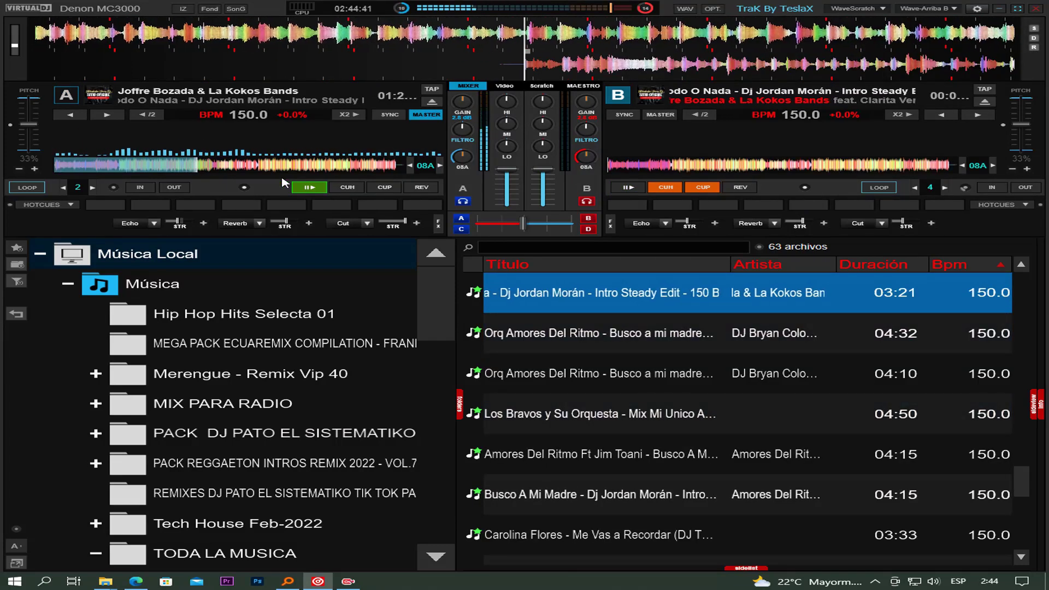
Step: Load Orq Amores Del Ritmo - Busco a mi madre - In Y Out onto deck A and the In Trumpet version onto deck B
key("space")
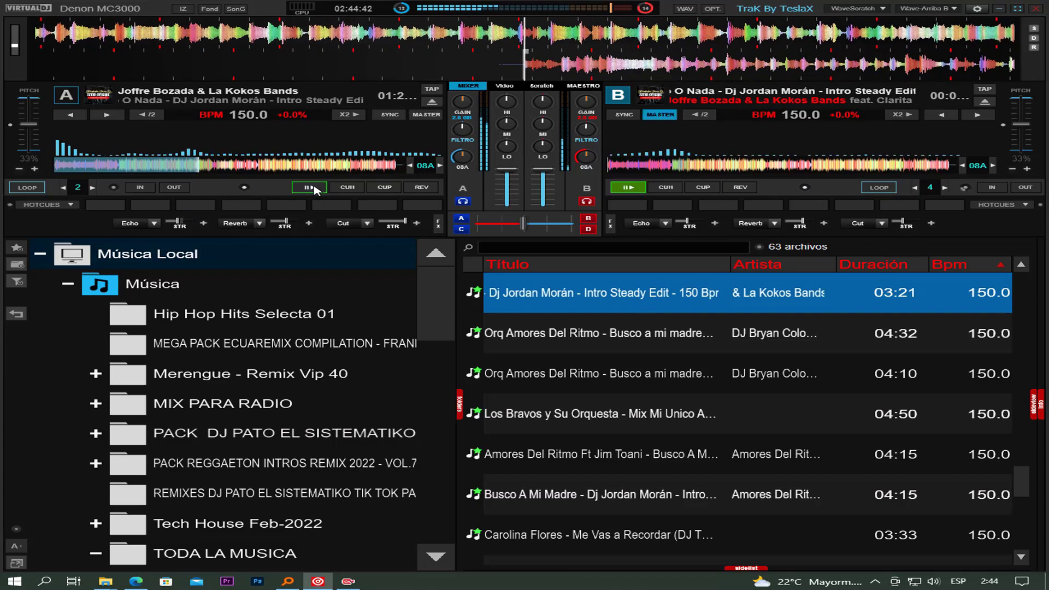
double_click(649, 343)
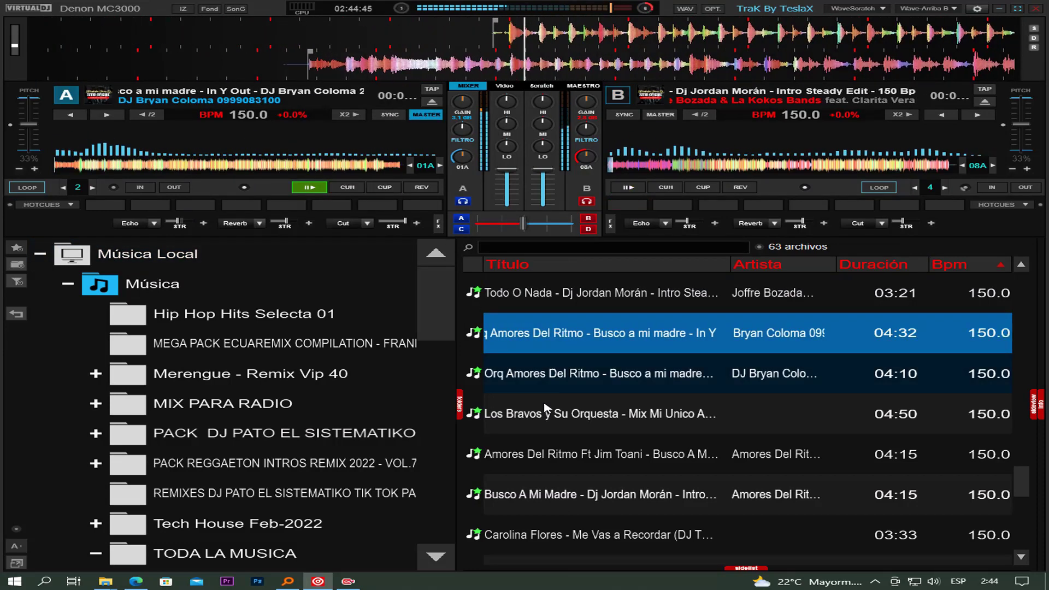
left_click_drag(546, 376, 752, 157)
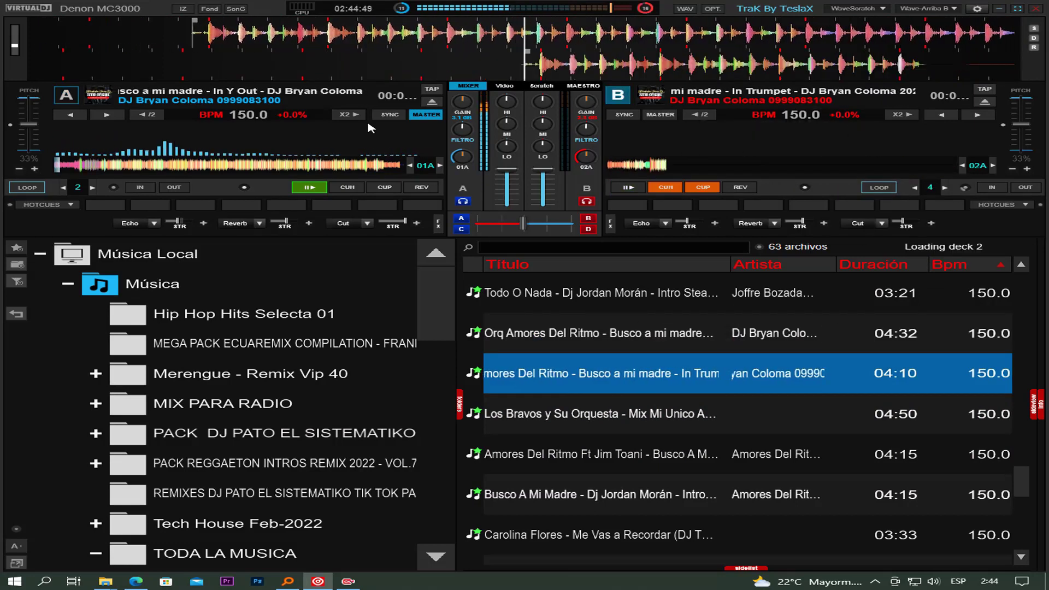
Step: Preview two parts of Busco a mi madre - In Y Out on deck A and load Los Bravos y Su Orquesta - Mix Mi Unico Amor onto deck B
left_click(117, 164)
left_click(226, 164)
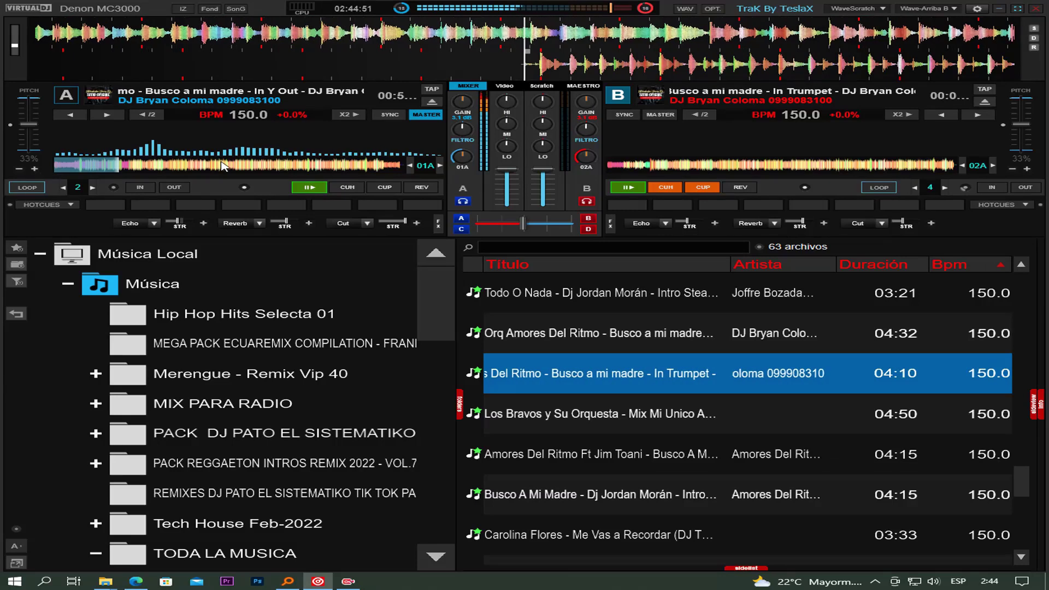
double_click(549, 415)
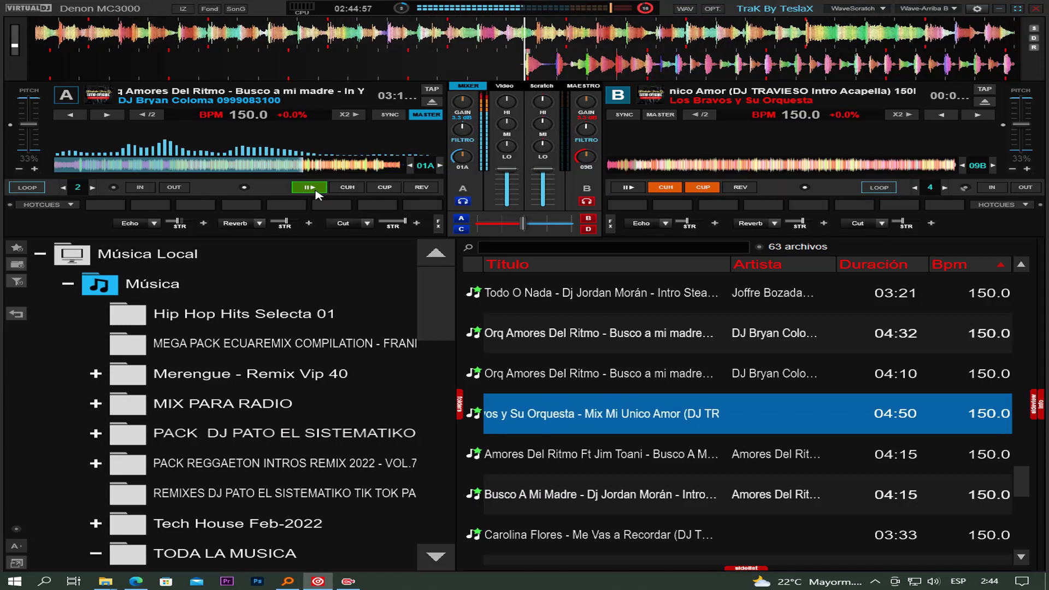
Step: Load Amores Del Ritmo Ft Jim Toani - Busco A Mi Madre onto deck A and preview two parts of Mix Mi Unico Amor on deck B
double_click(625, 456)
left_click(681, 166)
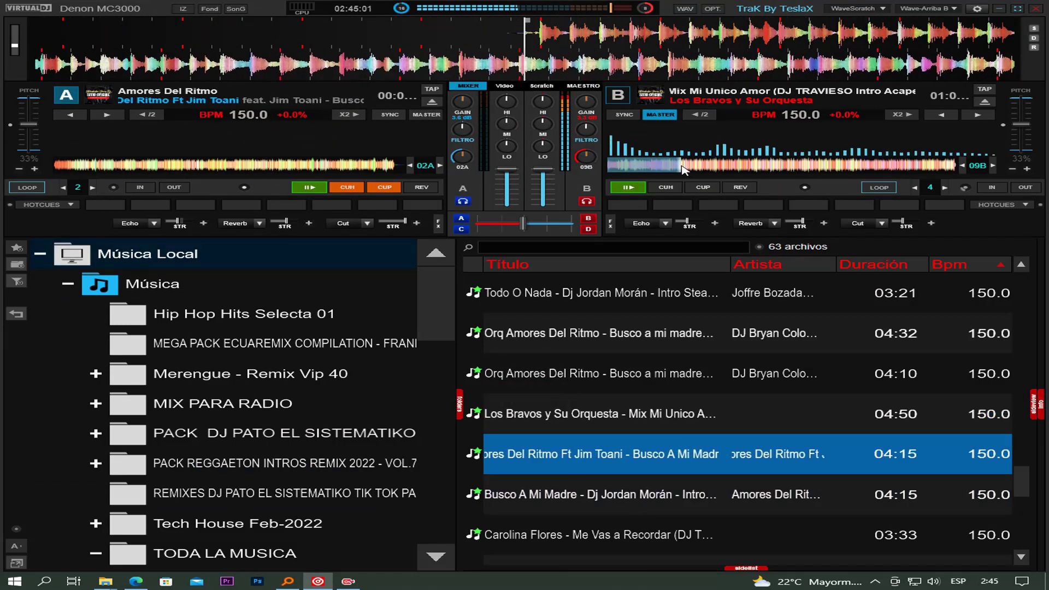
left_click(797, 167)
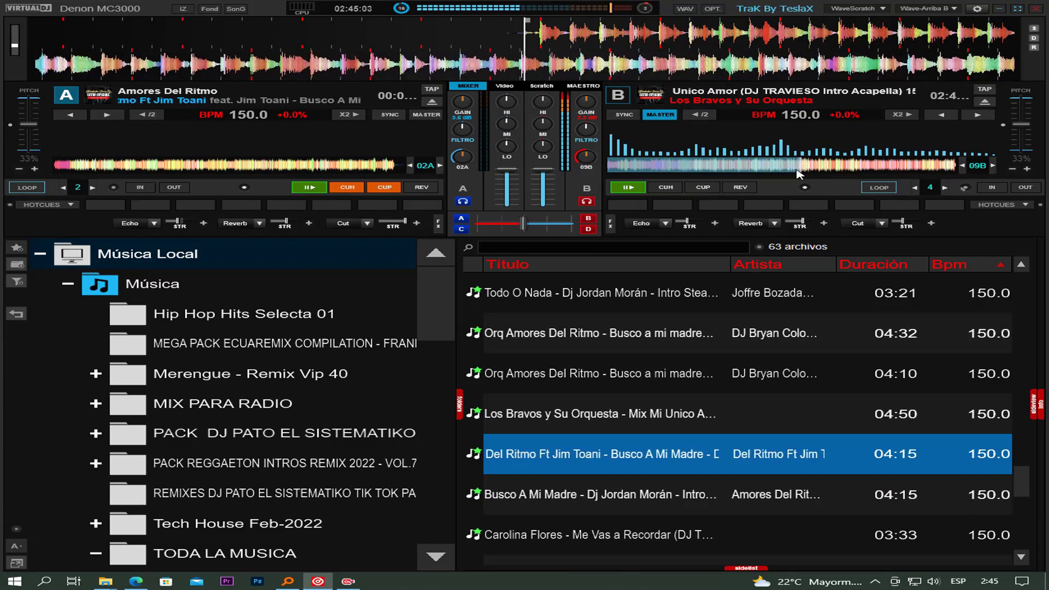
Step: Switch playback to deck A and load Busco A Mi Madre - Dj Jordan Morán - Intro Steady Edit onto deck B
left_click(628, 188)
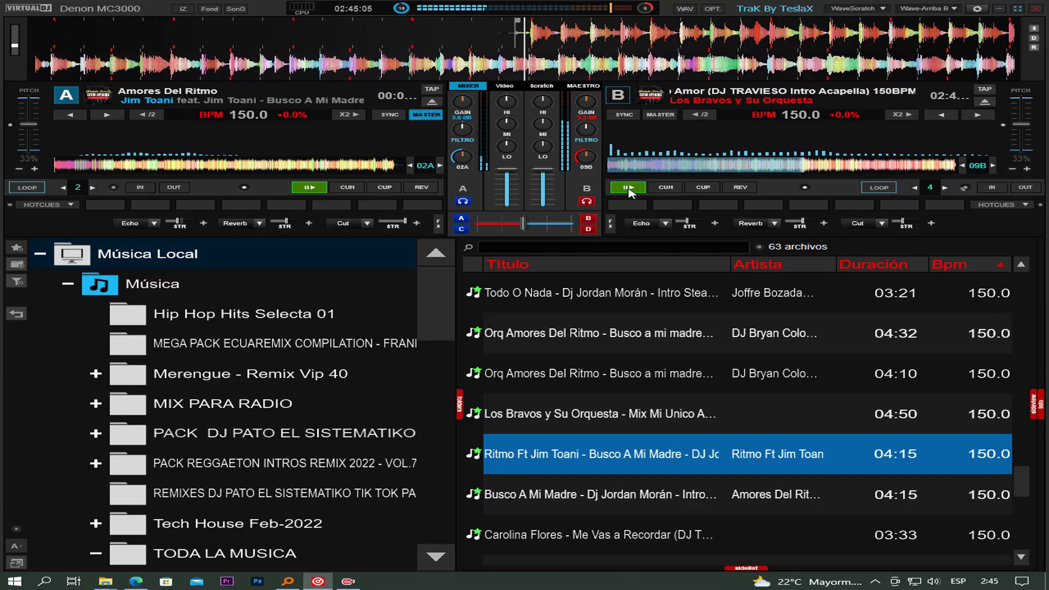
left_click(628, 188)
scroll(645, 408, "down", 2)
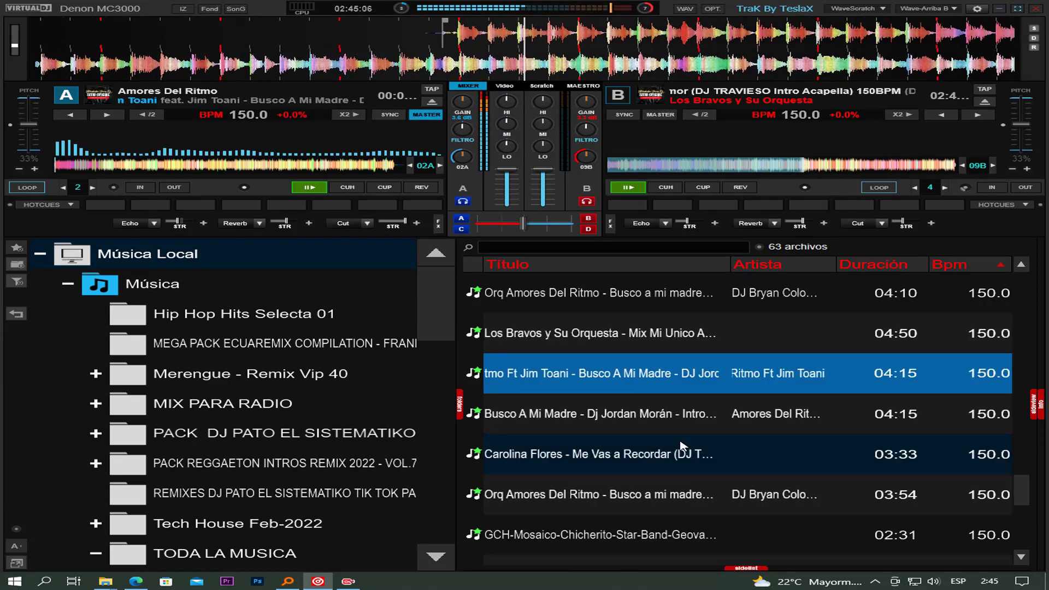
double_click(646, 410)
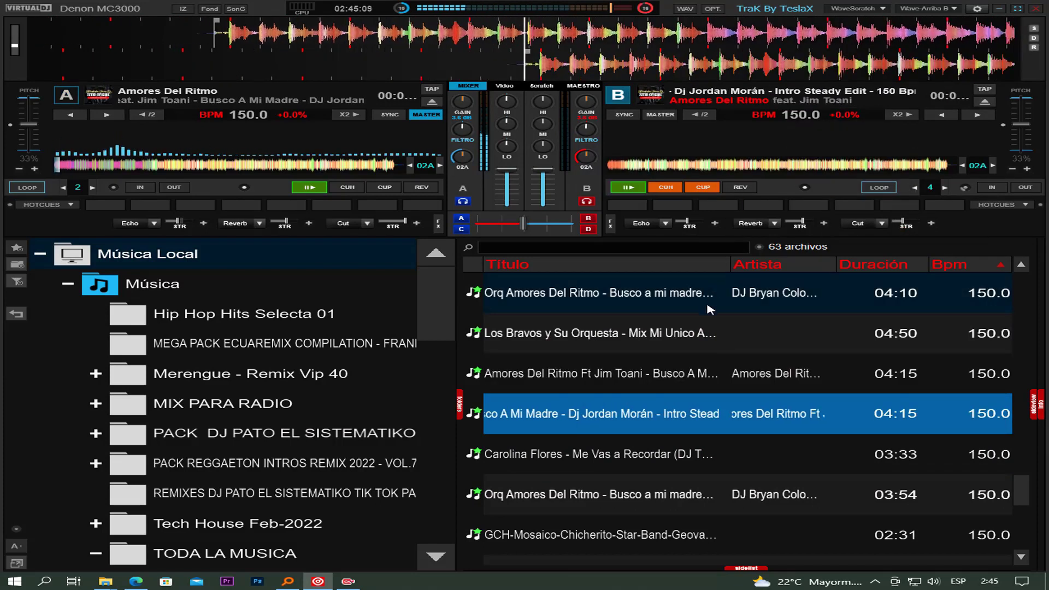
Step: Preview Amores Del Ritmo Ft Jim Toani further on deck A, and replace it with Carolina Flores - Me Vas a Recordar
scroll(709, 310, "down", 4)
scroll(710, 328, "up", 2)
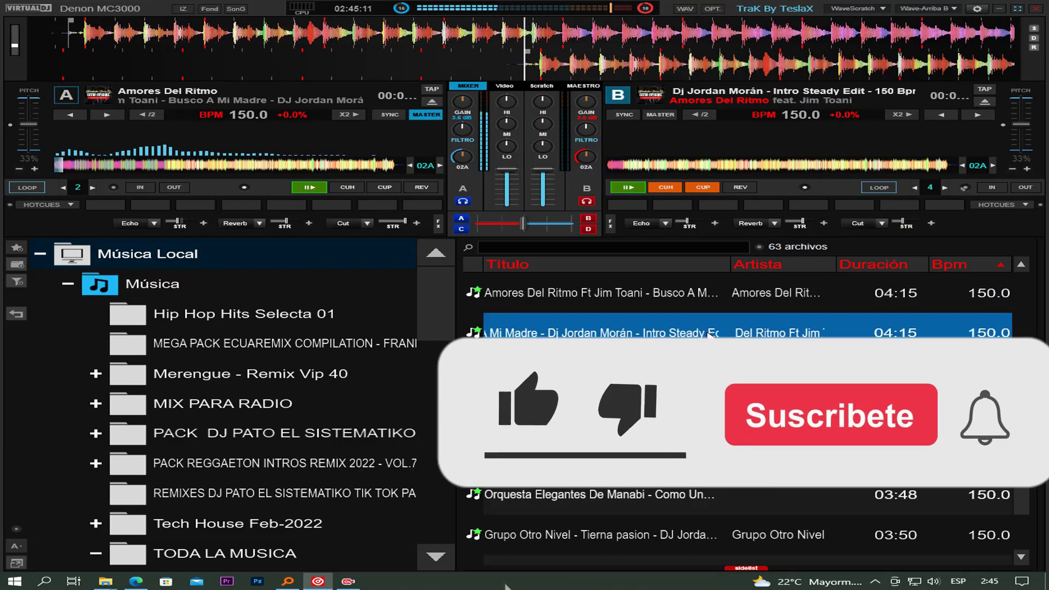
left_click(229, 165)
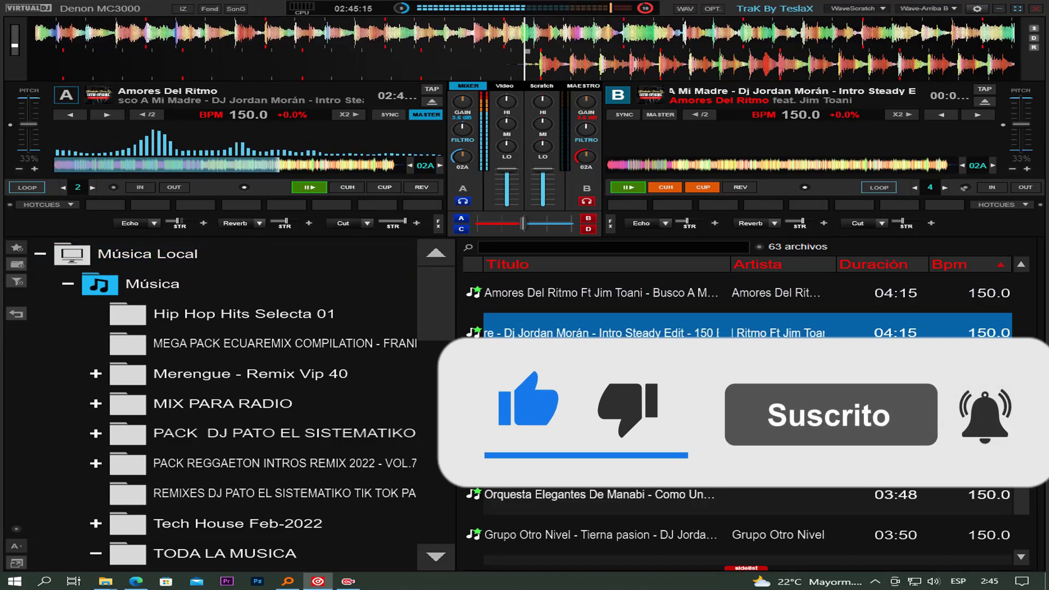
left_click(628, 188)
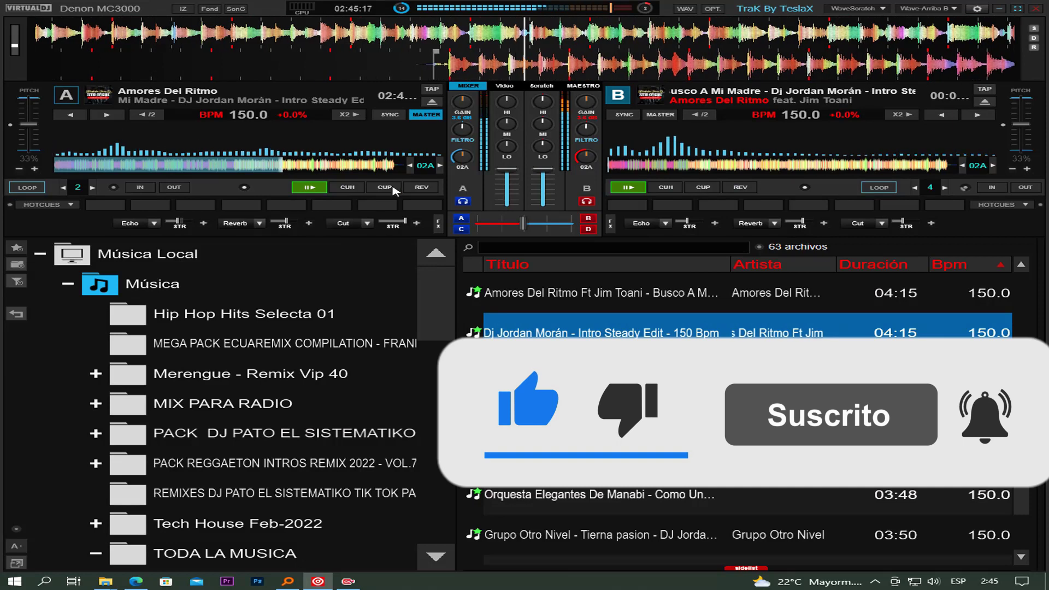
left_click(307, 187)
left_click_drag(590, 367, 213, 108)
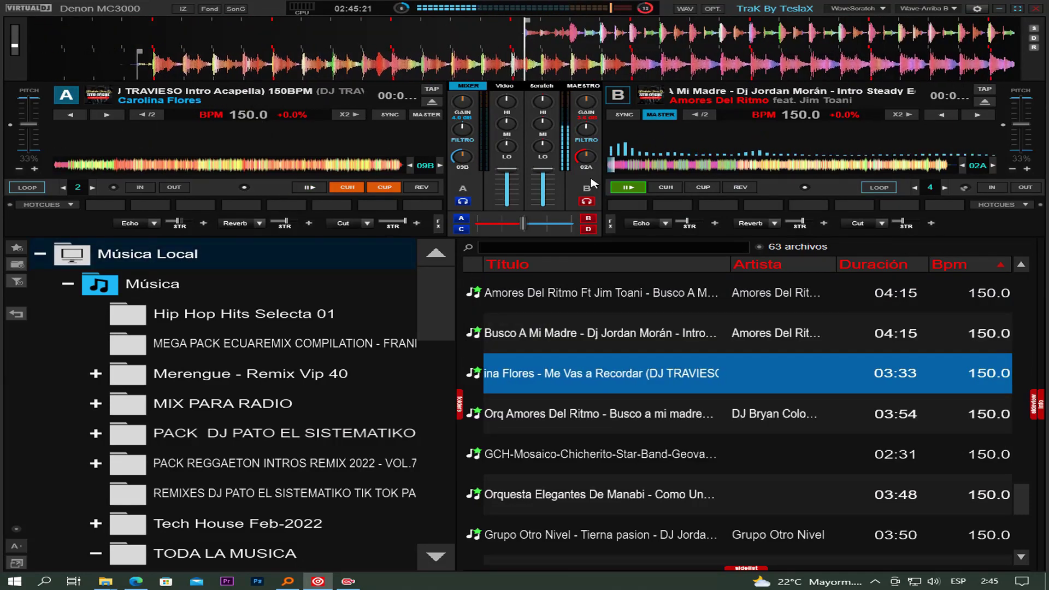
Step: Load Grupo Otro Nivel - Tierna pasion - DJ Jordan Morán onto deck B and preview Me Vas a Recordar on deck A
left_click(637, 190)
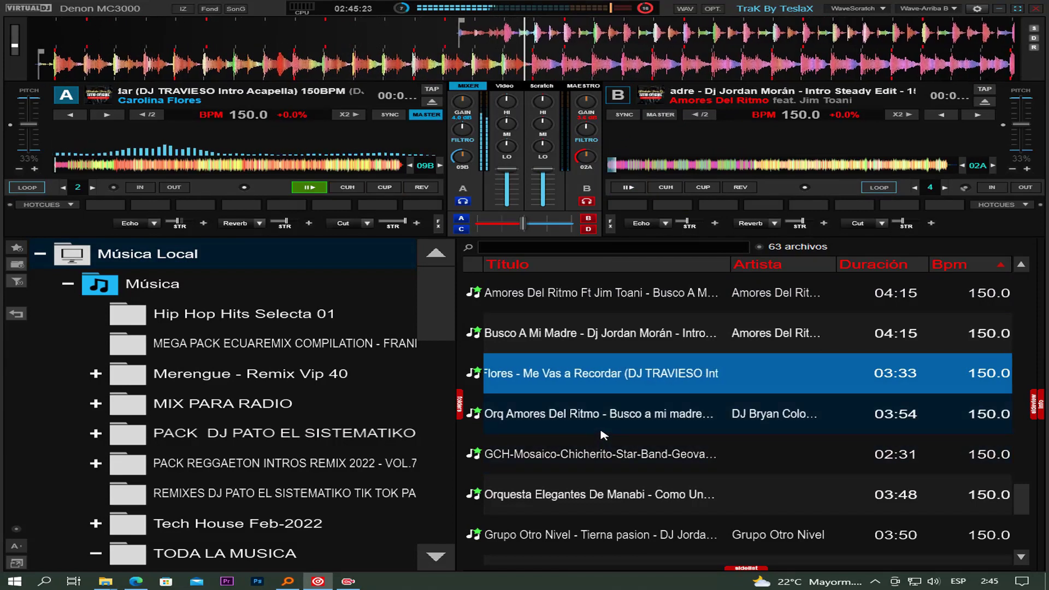
scroll(608, 432, "down", 2)
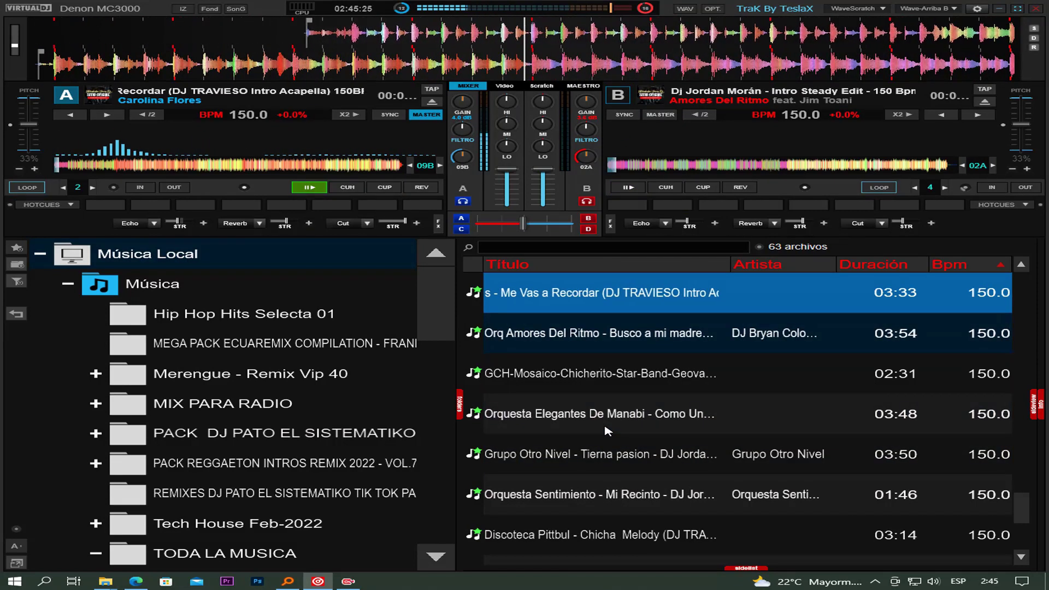
double_click(607, 454)
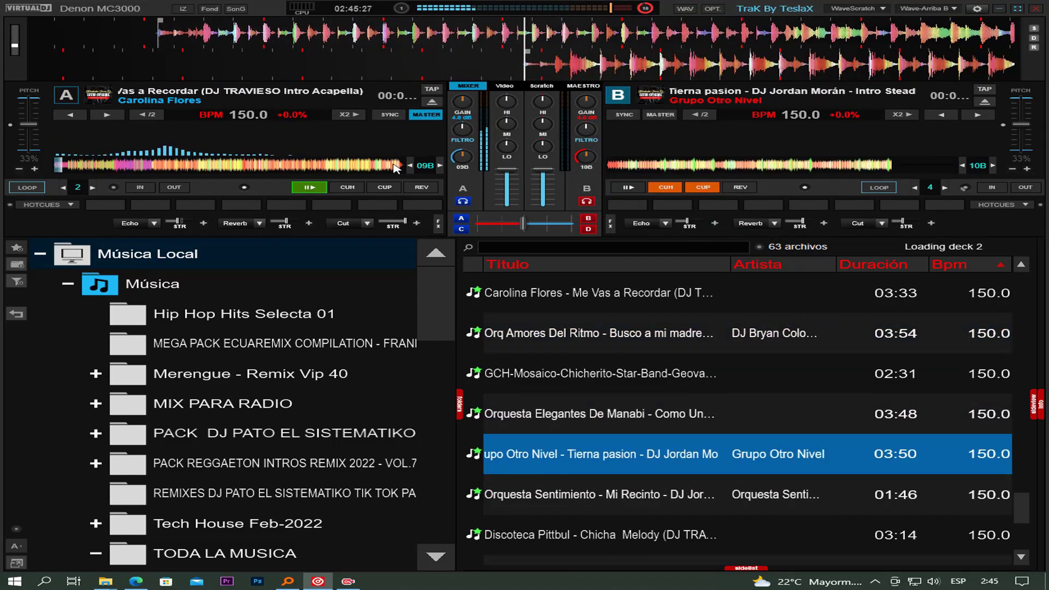
left_click(145, 169)
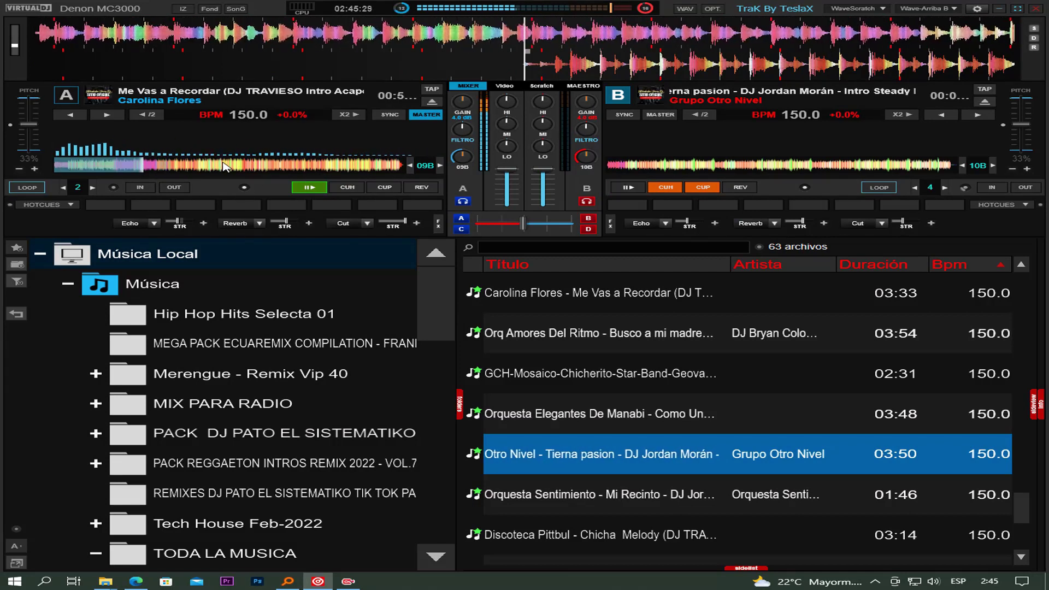
Step: Switch playback to deck B, preview a further part of Tierna pasion, and load Discoteca Pittbul - Chicha Melody onto deck A
left_click(316, 189)
scroll(701, 545, "down", 2)
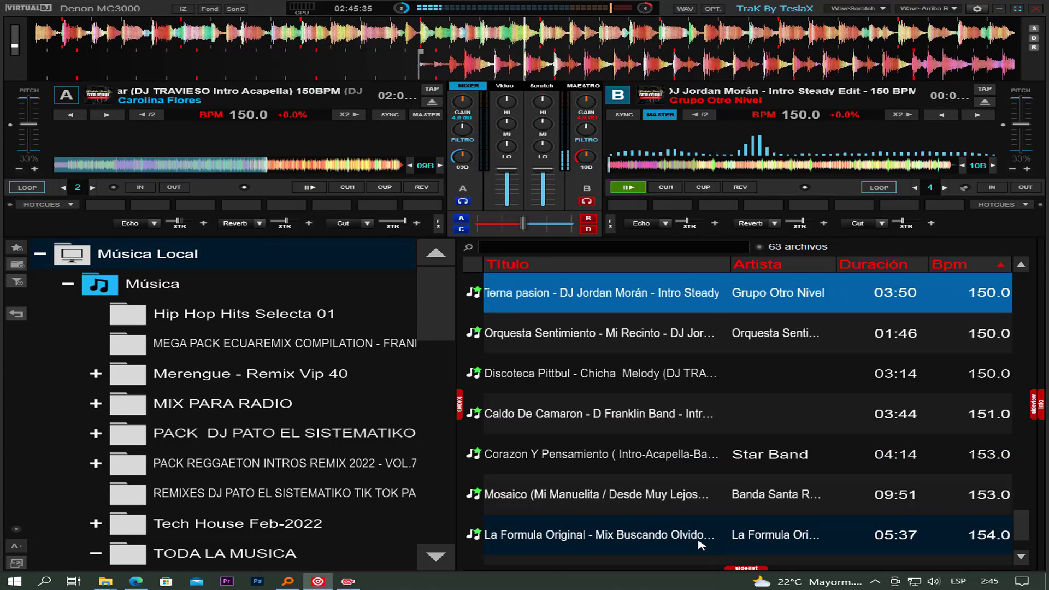
left_click(824, 170)
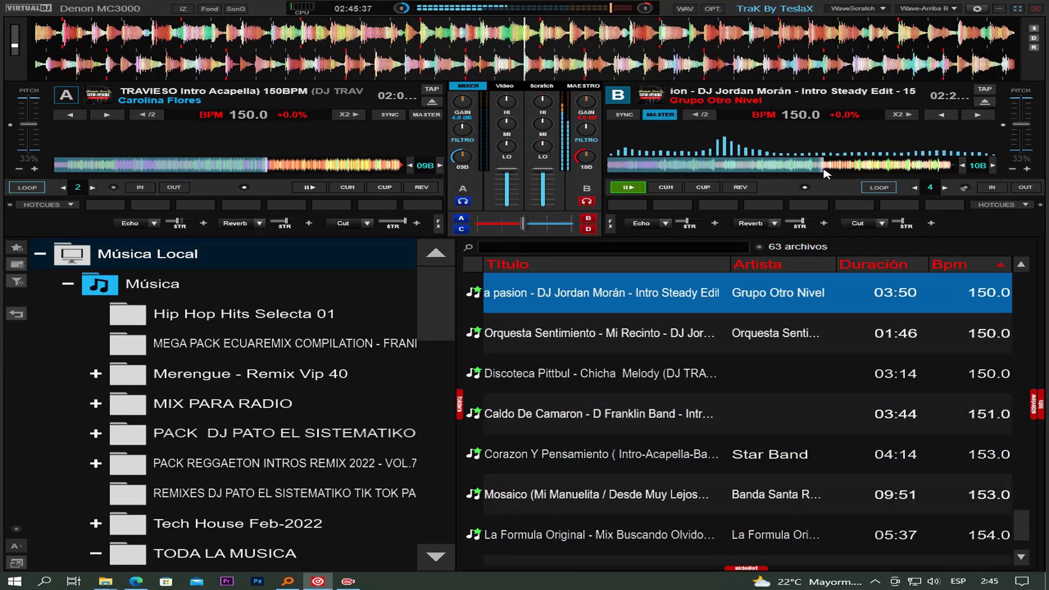
left_click_drag(579, 373, 256, 145)
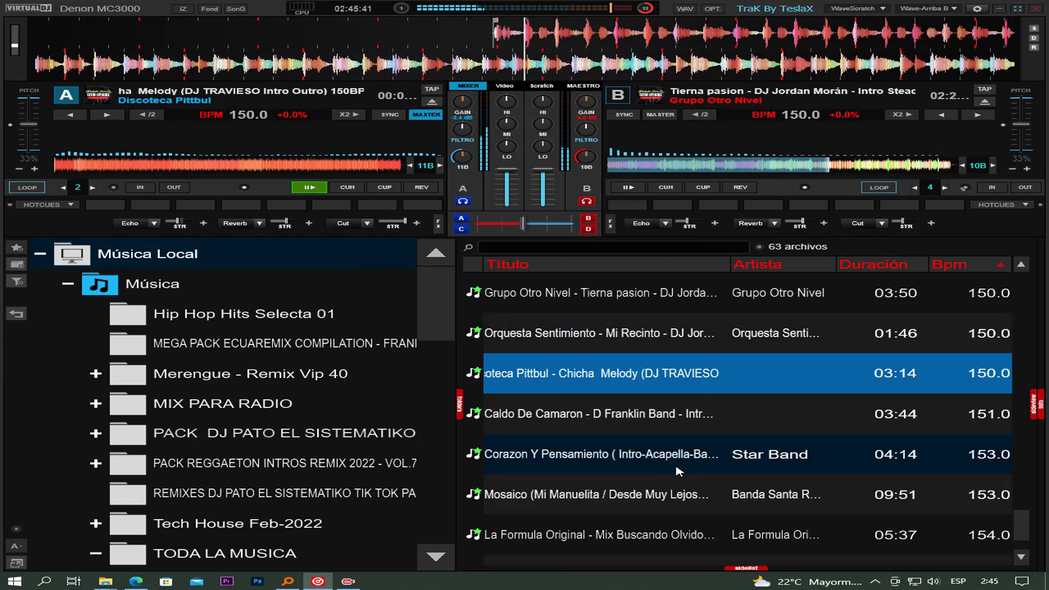
Step: Load Caldo De Camaron - D Franklin Band onto deck B and switch playback from Chicha Melody to it
scroll(666, 450, "down", 2)
left_click_drag(578, 351, 836, 120)
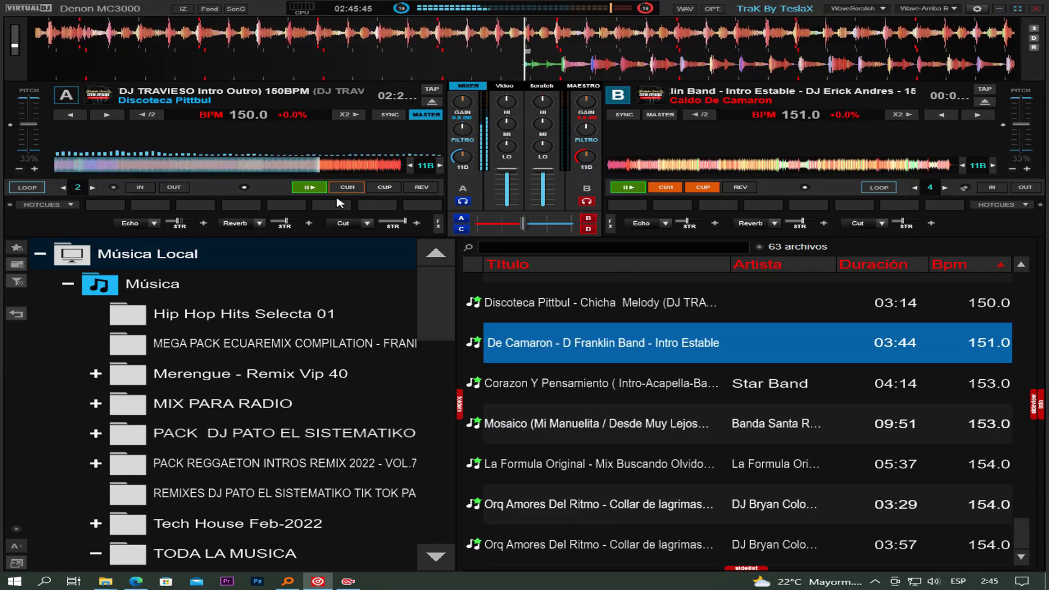
key("space")
Step: Load Star Band's Corazon Y Pensamiento onto deck A, preview Caldo De Camaron further, and replace it with Mosaico (Mi Manuelita) on deck B
left_click_drag(613, 395, 317, 143)
left_click(729, 167)
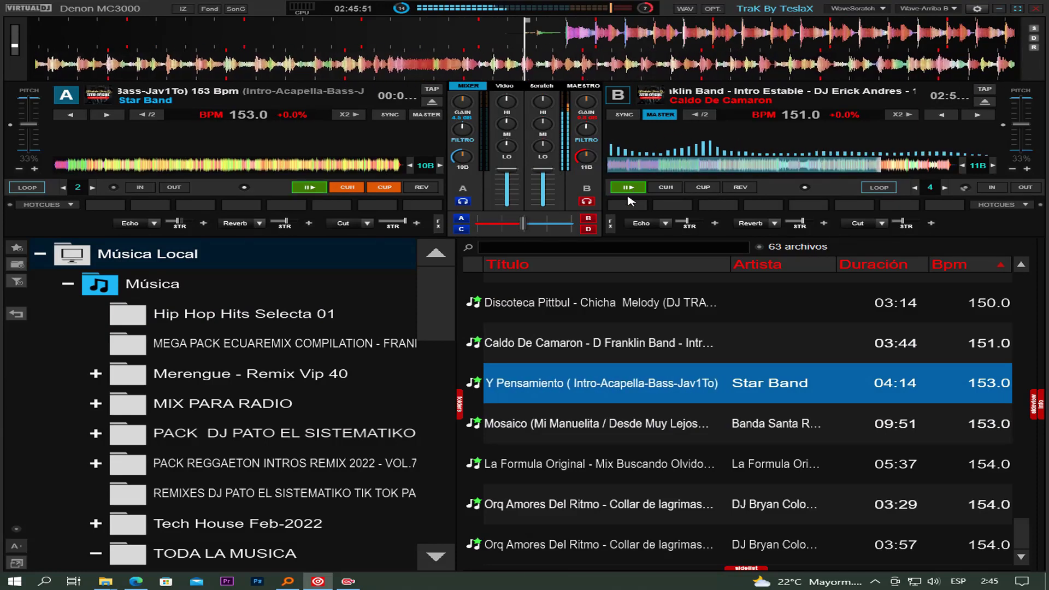
double_click(561, 427)
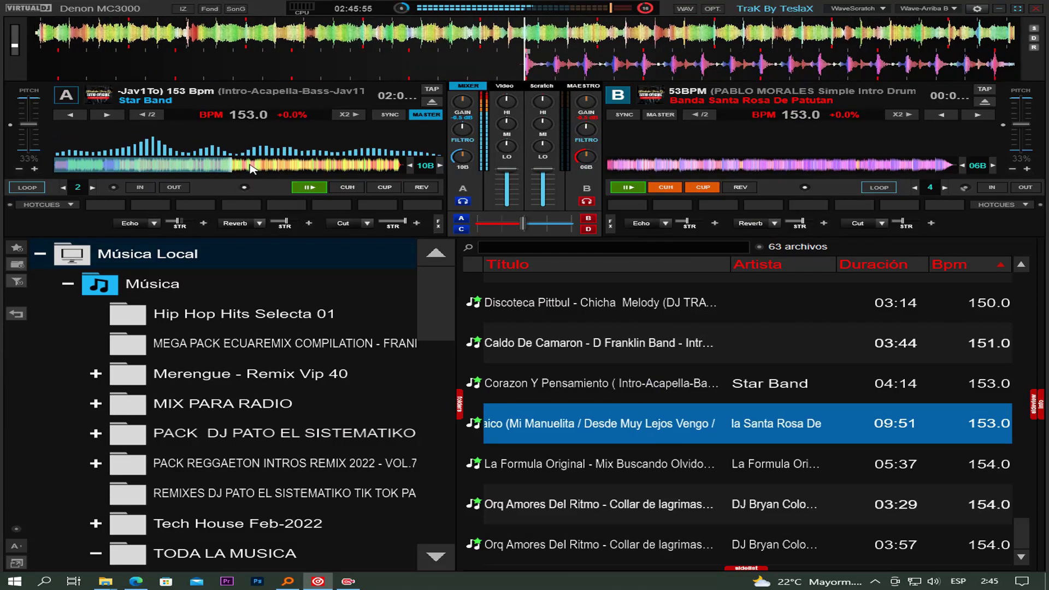
Step: Stop Corazon Y Pensamiento and replace it on deck A with La Formula Original - Mix Buscando Olvido
left_click(310, 187)
left_click_drag(513, 463, 335, 151)
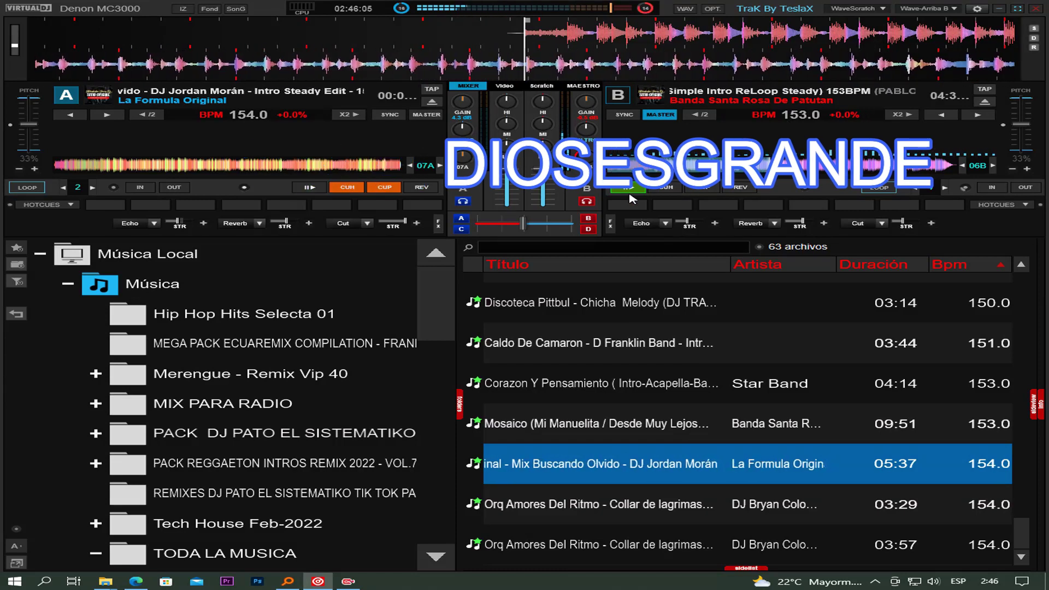
Step: Load Orq Amores Del Ritmo - Collar de lagrimas - Intro perc onto deck B and preview Mix Buscando Olvido further on deck A
left_click_drag(655, 504, 723, 158)
left_click_drag(108, 168, 328, 167)
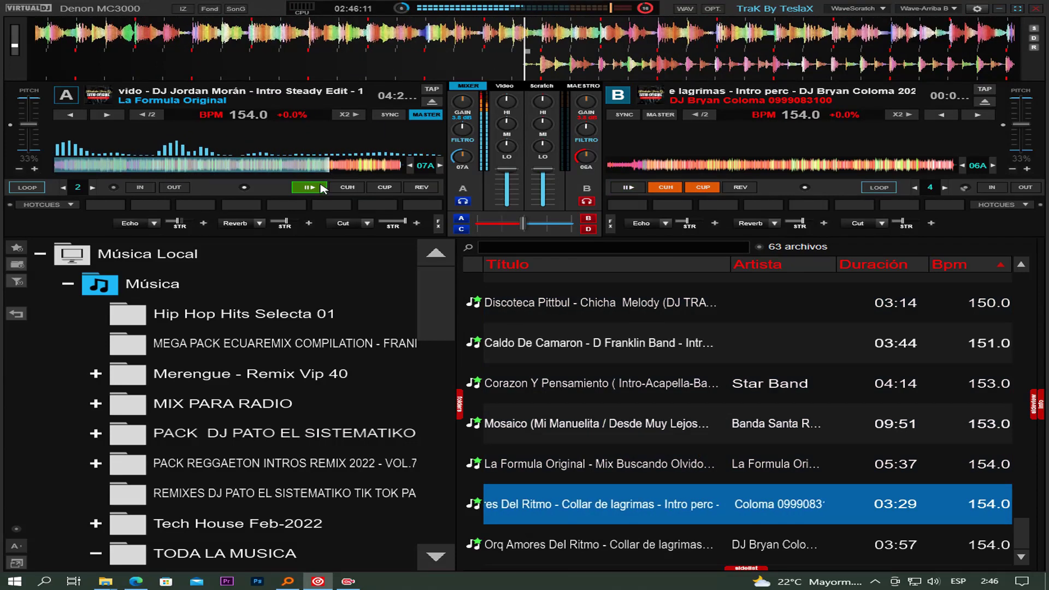
Step: Load Orq Amores Del Ritmo - Collar de lagrimas - Intro percapella onto deck A and look through the neighbouring tracks
left_click(577, 545)
left_click_drag(579, 547, 332, 128)
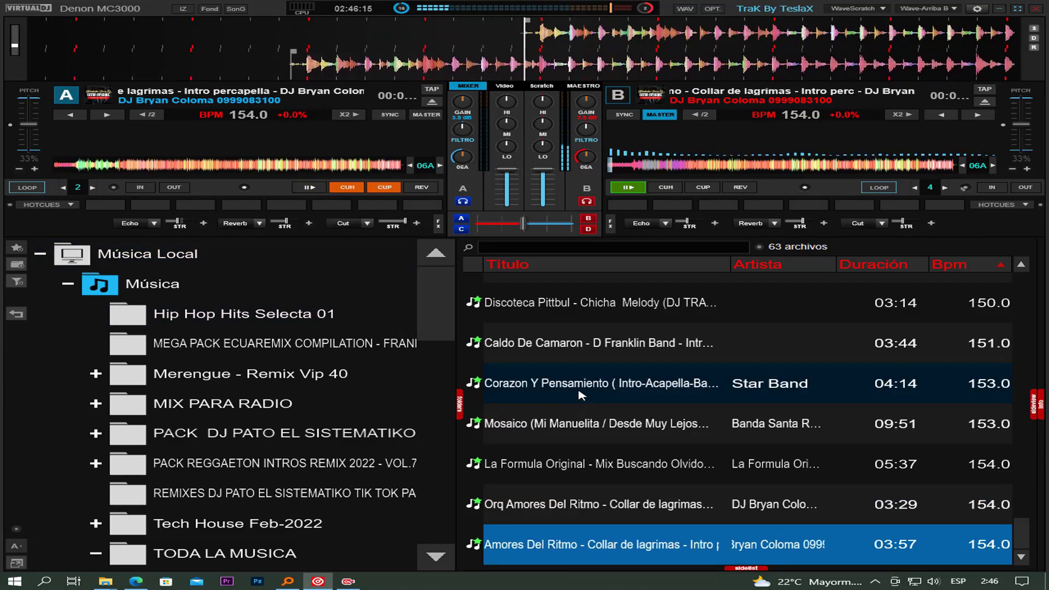
scroll(727, 465, "up", 2)
scroll(749, 485, "up", 6)
scroll(743, 478, "down", 8)
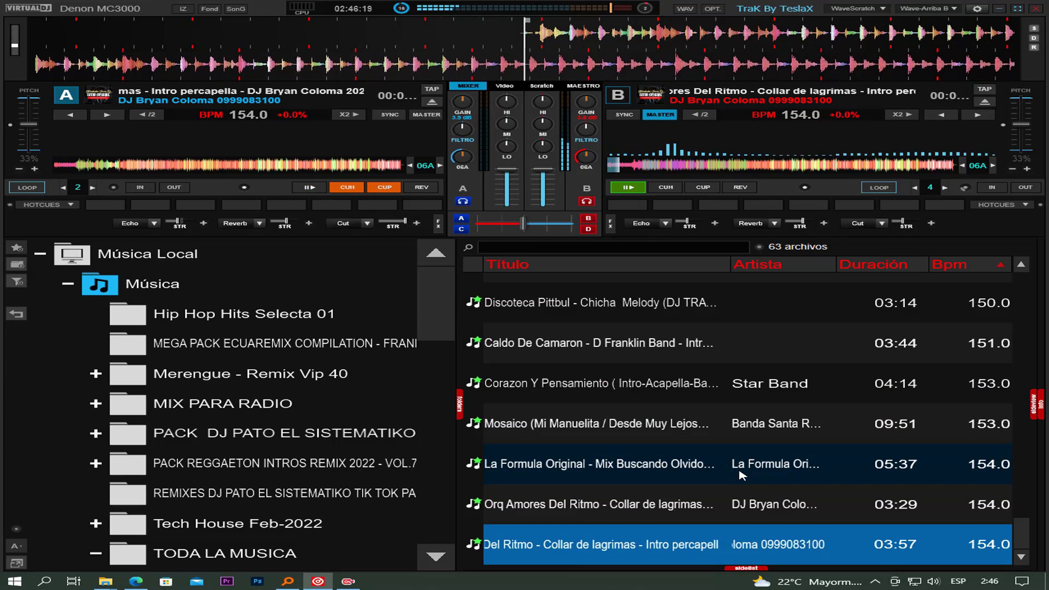
Step: Preview two further parts of the Intro perc version of Collar de lagrimas, and switch playback to the percapella version on deck A
left_click(754, 167)
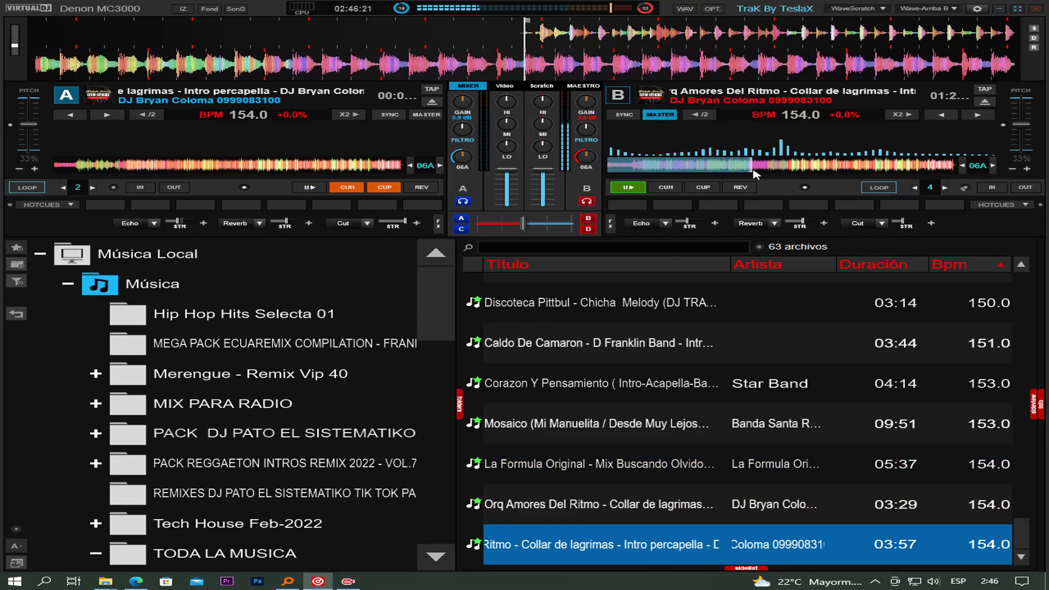
left_click(795, 167)
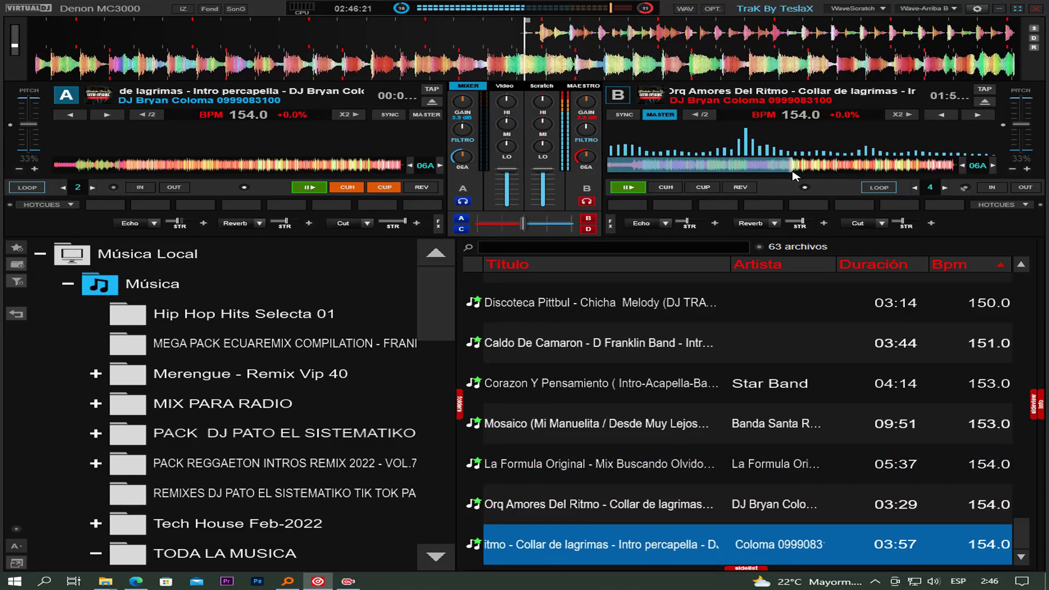
left_click(637, 188)
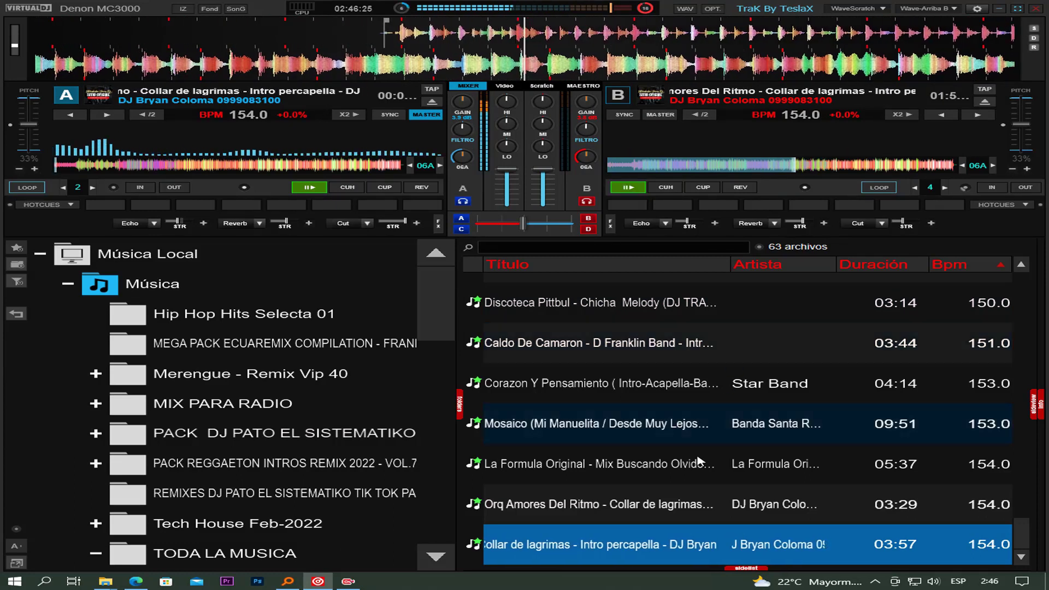